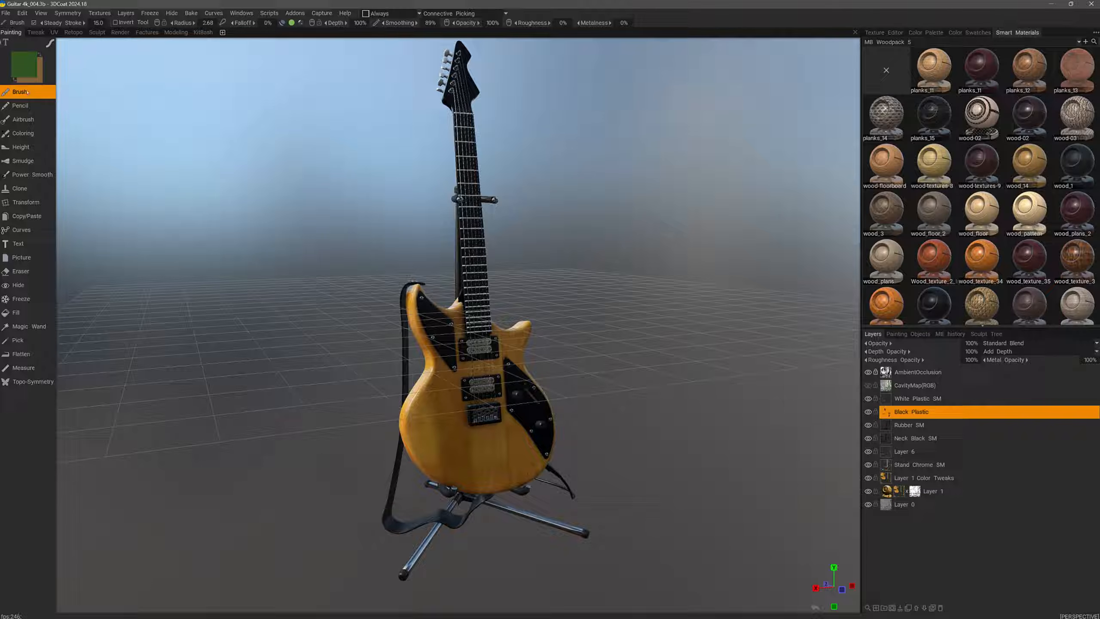
Switch the brush to the closed-curve stroke mode and look through the available curve commands.
left_click(50, 44)
key("space")
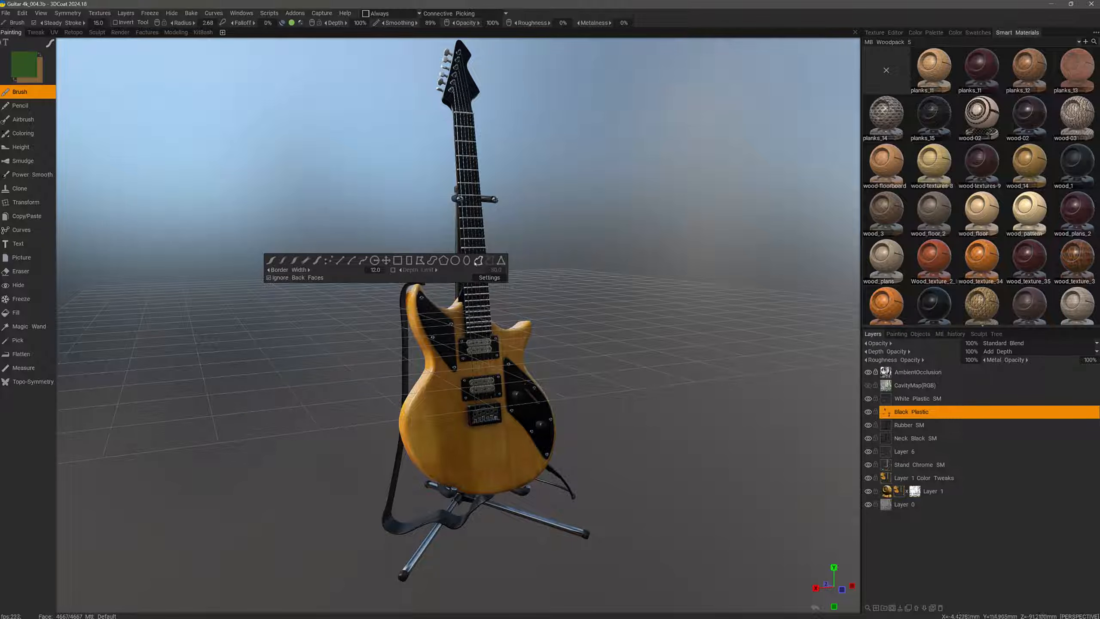
left_click(479, 260)
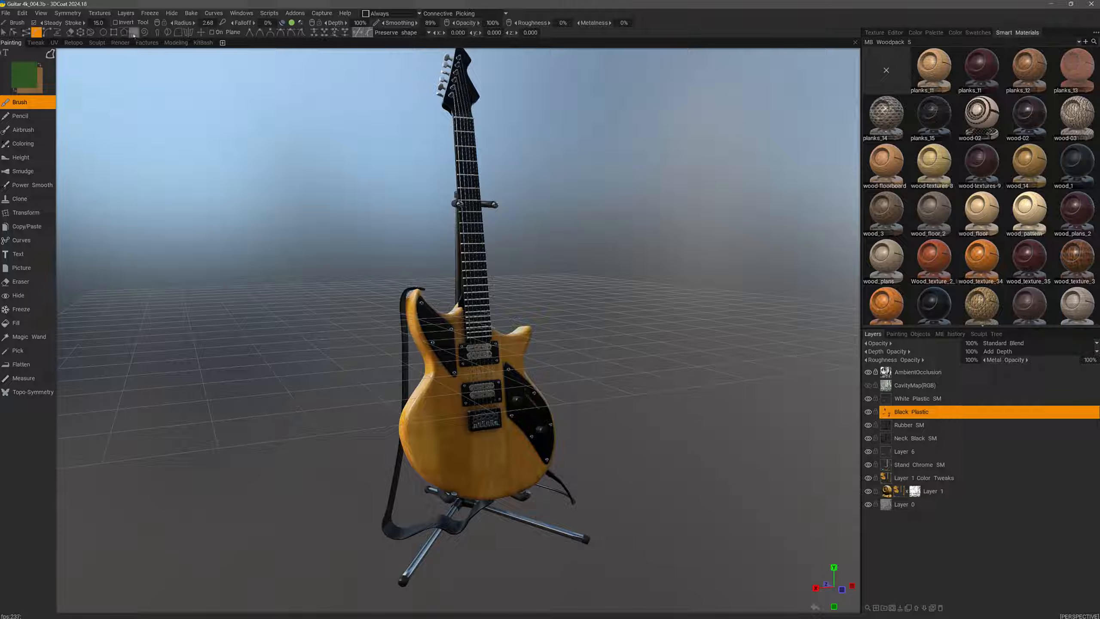
left_click(214, 13)
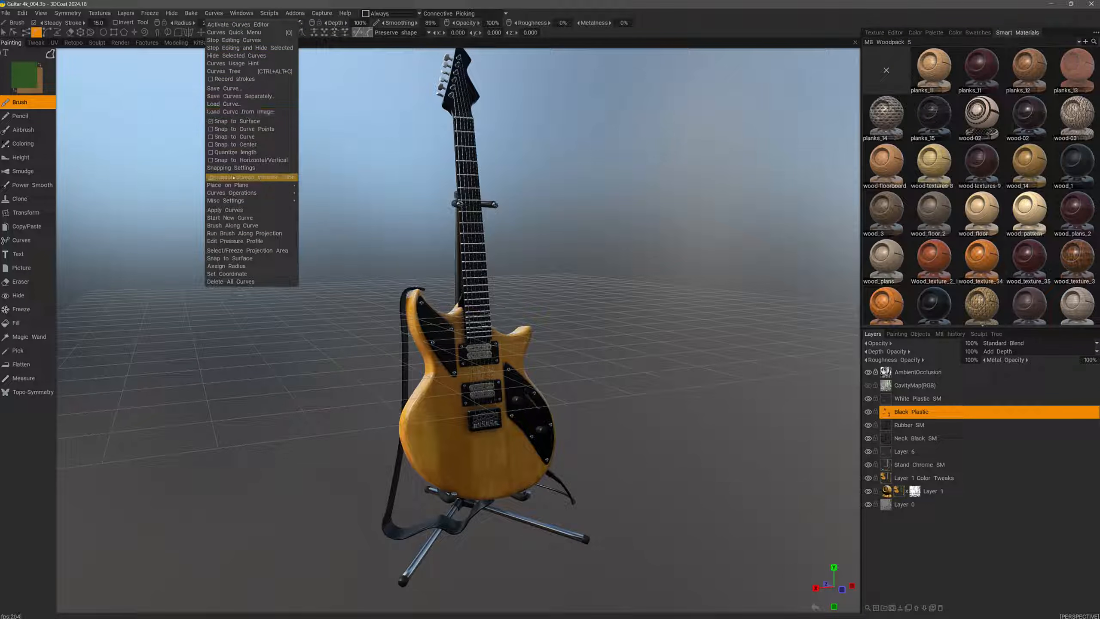
left_click(246, 250)
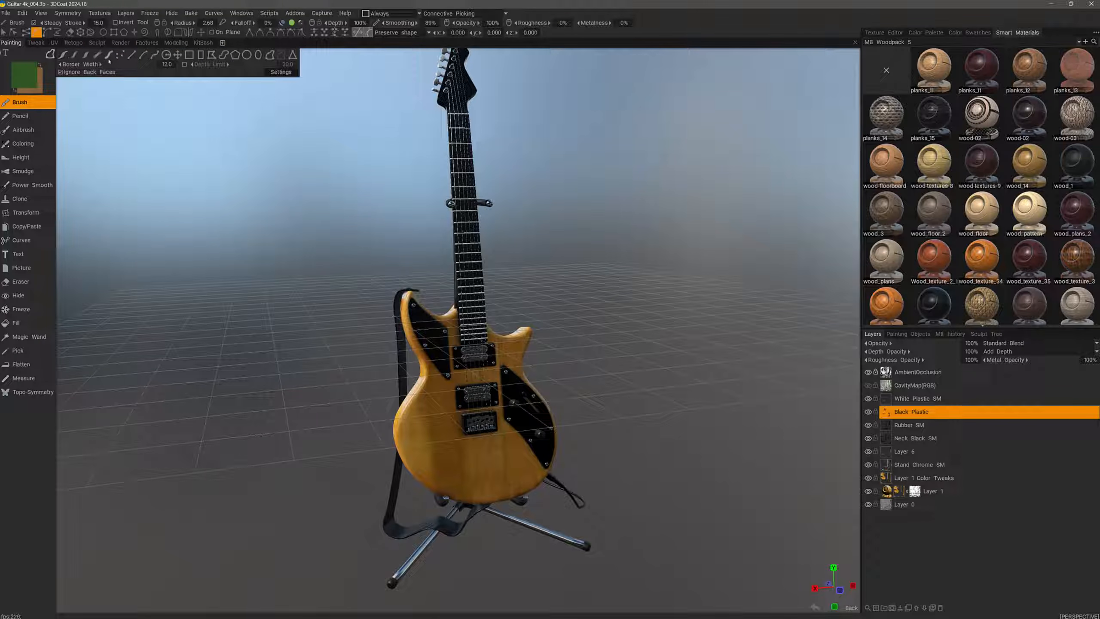
Add a new paint layer directly above the Black Plastic layer.
left_click_drag(303, 277, 329, 225)
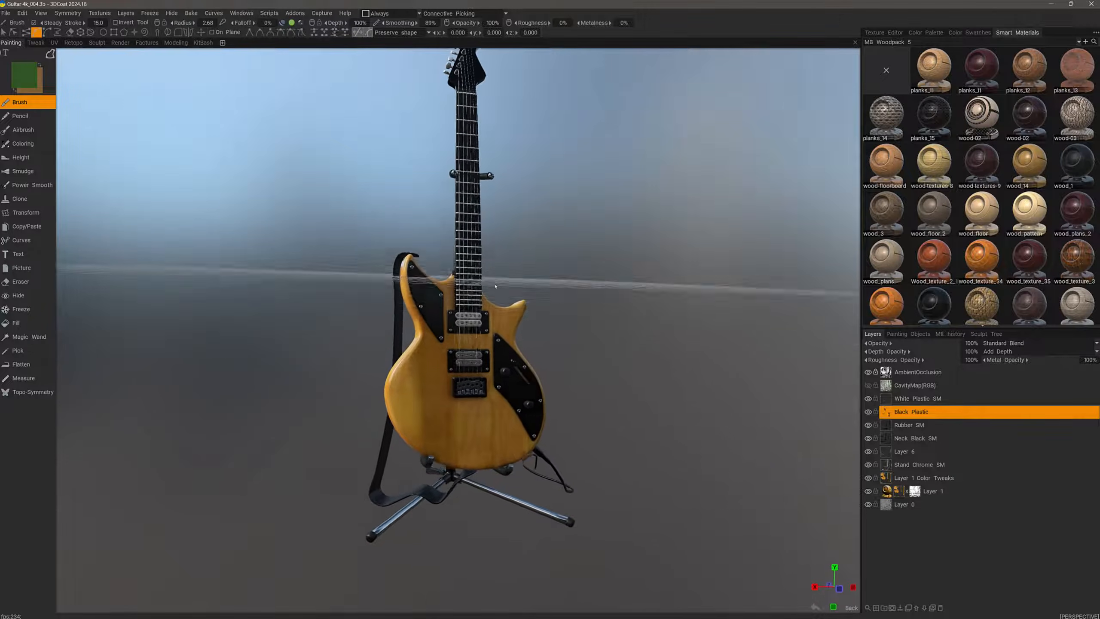
scroll(550, 377, "up", 5)
left_click_drag(593, 400, 604, 406, "alt")
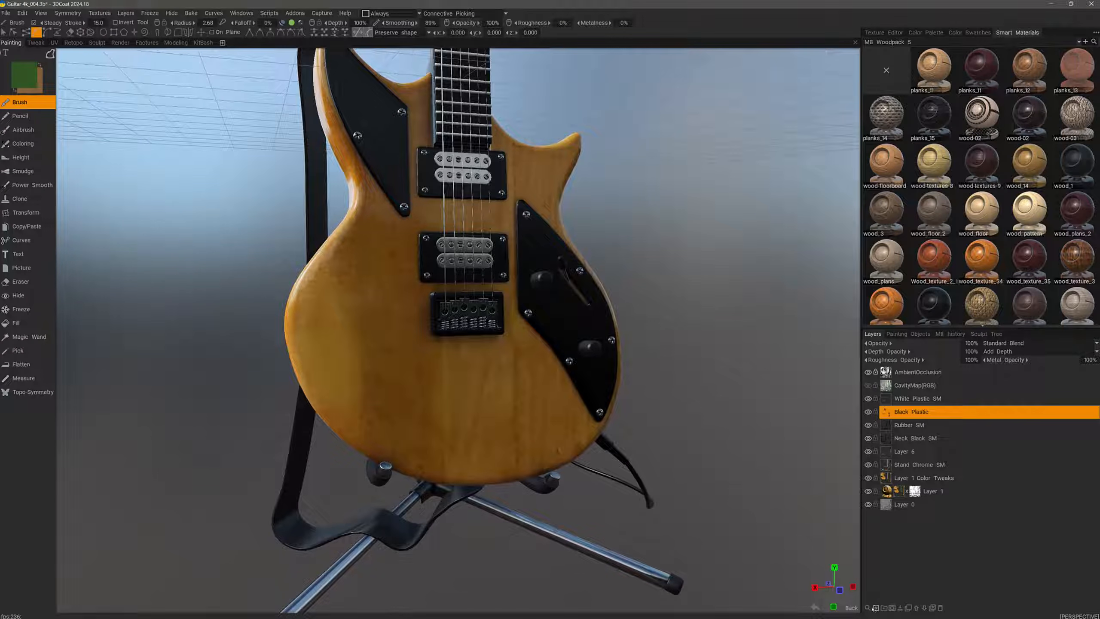
left_click(876, 608)
scroll(327, 270, "down", 3)
mouse_move(327, 270)
left_mouse_down()
mouse_move(364, 264)
mouse_move(310, 273)
mouse_move(300, 259)
mouse_move(316, 286)
left_mouse_up()
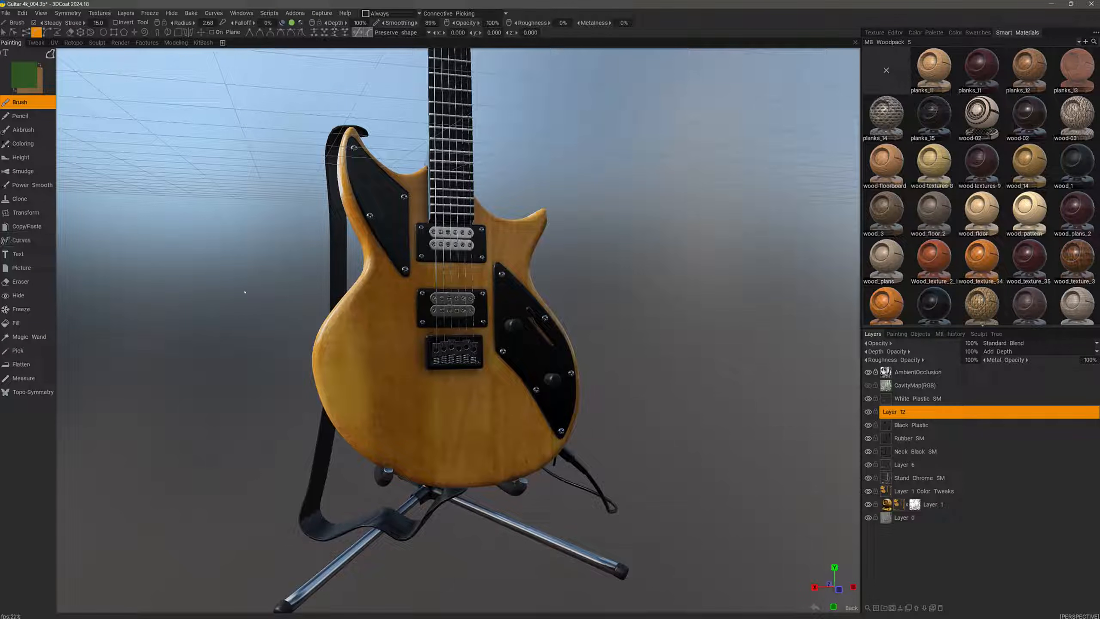
Set the paint color to teal and switch the brush to the freehand stroke mode.
key("space")
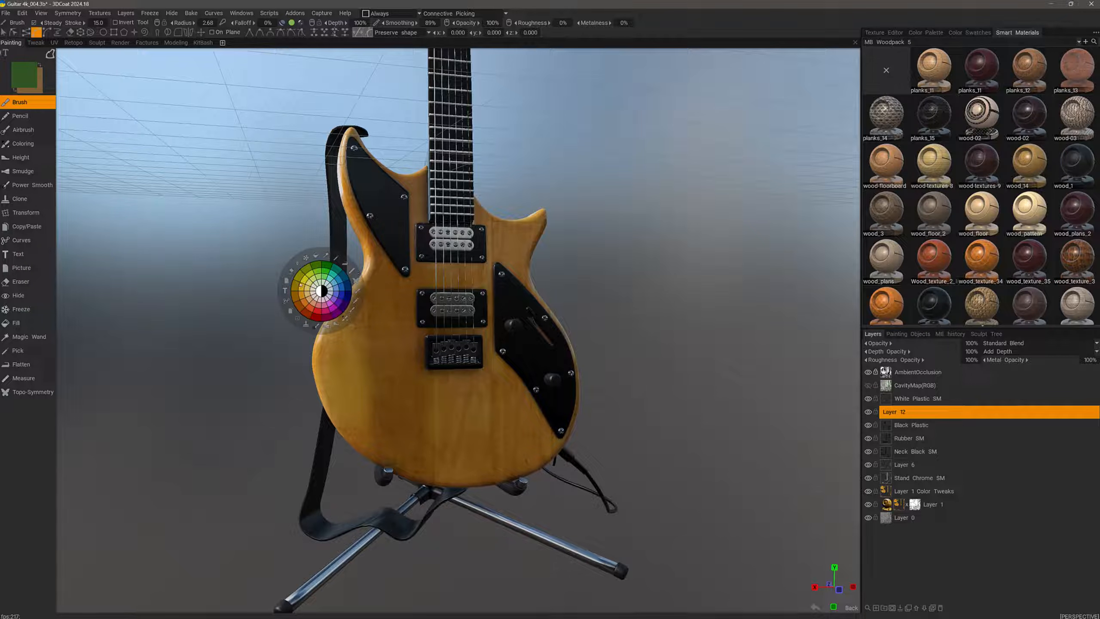
left_click(332, 272)
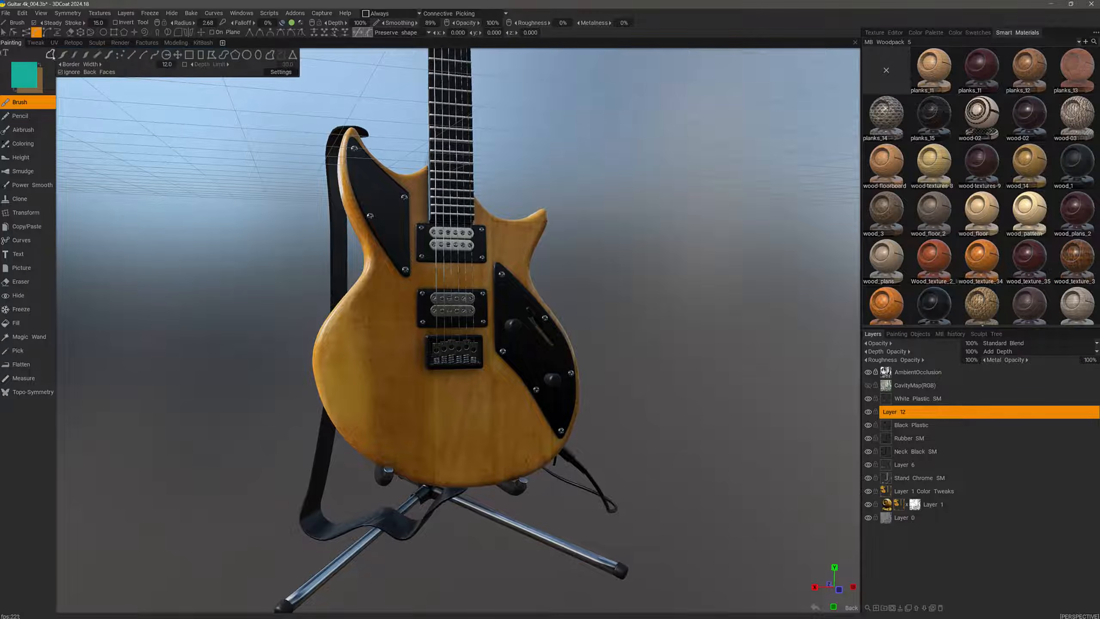
left_click(62, 56)
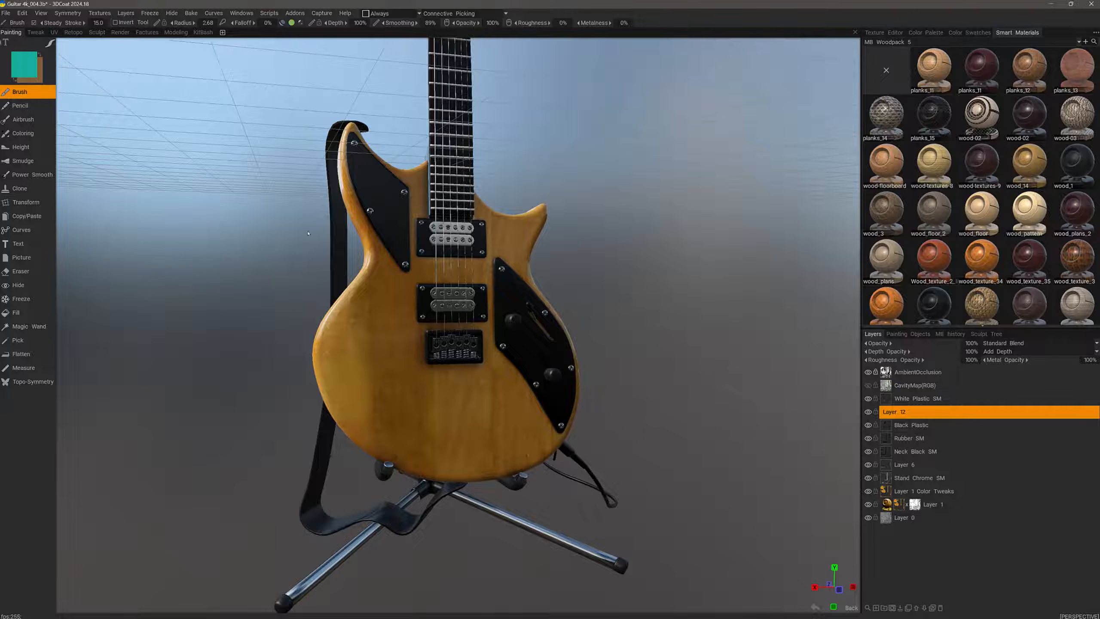
Enlarge the brush radius to about 14.3 and paint a curved teal stroke across the guitar body below the bridge.
left_click_drag(391, 360, 395, 326, "alt")
right_click_drag(395, 326, 356, 352, "alt")
left_click_drag(356, 352, 357, 348, "alt")
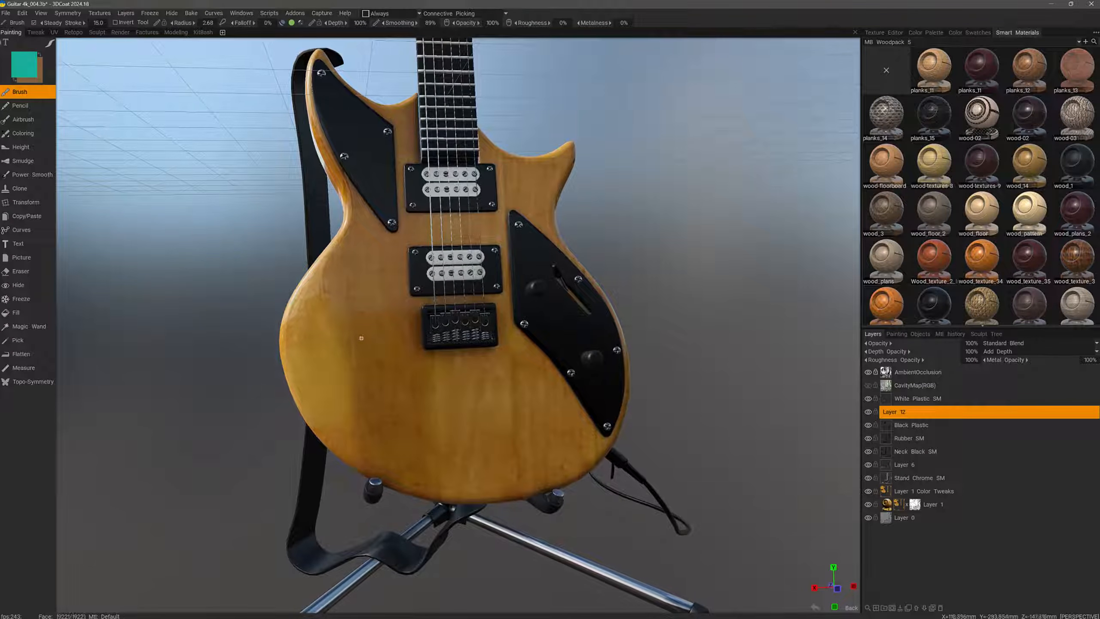
right_click_drag(365, 330, 357, 331)
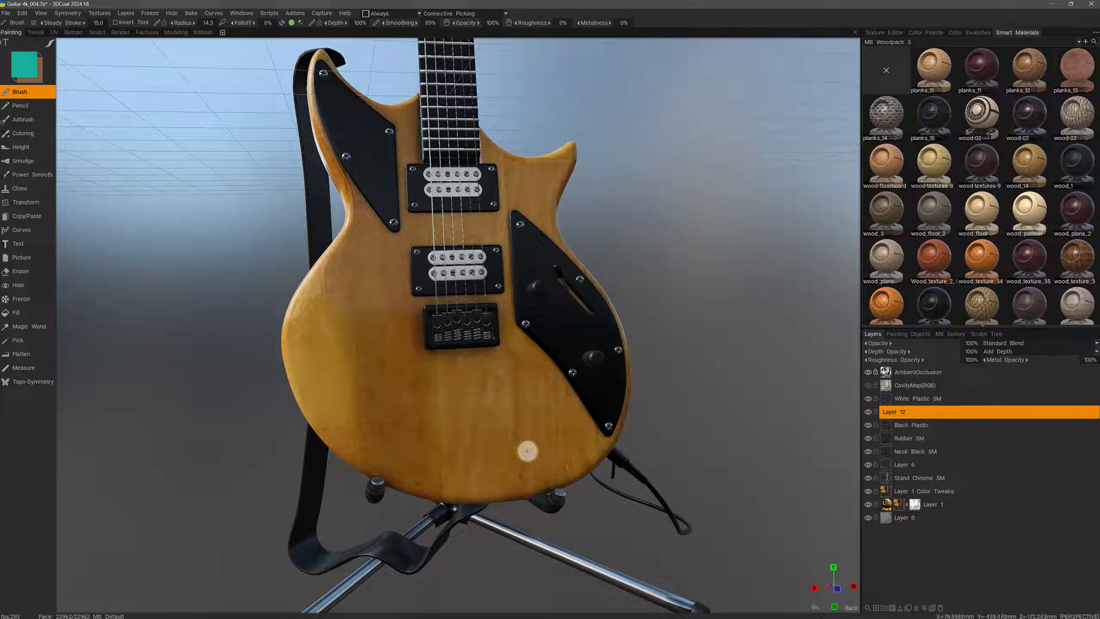
mouse_move(350, 312)
left_mouse_down()
mouse_move(396, 357)
mouse_move(530, 422)
mouse_move(515, 476)
mouse_move(518, 448)
mouse_move(461, 432)
mouse_move(445, 462)
mouse_move(454, 390)
left_mouse_up()
mouse_move(50, 43)
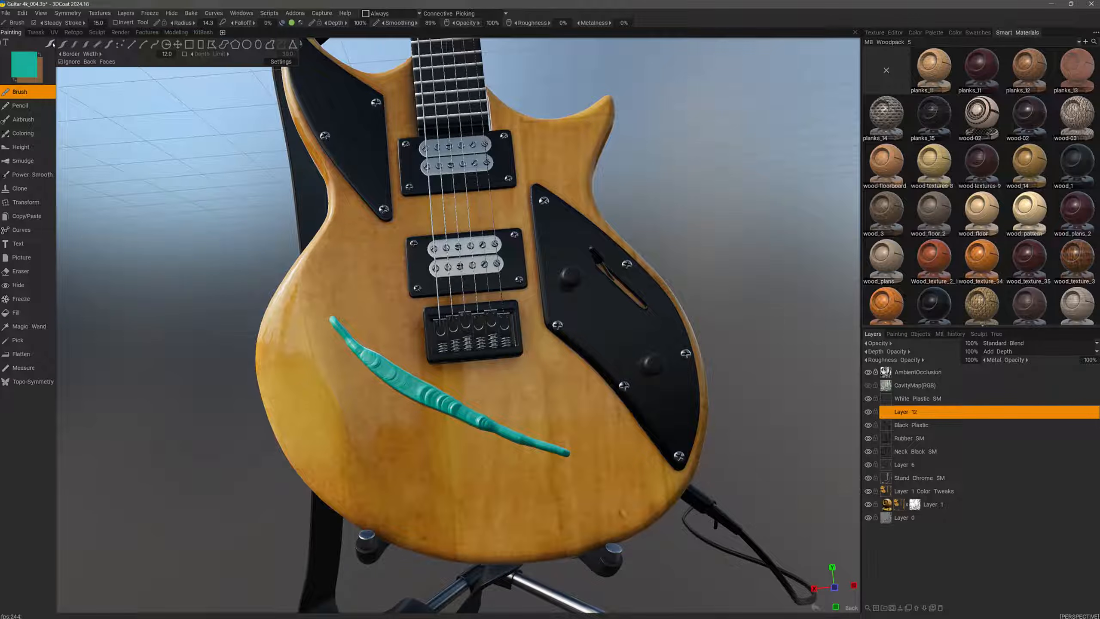
Enable Show Displaced Mesh and set the Default UV set's tessellation degree to 10.
mouse_move(381, 329)
left_mouse_down("alt")
mouse_move(479, 440)
mouse_move(569, 450)
mouse_move(416, 361)
mouse_move(305, 326)
left_mouse_up("alt")
left_click_drag(376, 389, 387, 414, "alt")
left_click(41, 13)
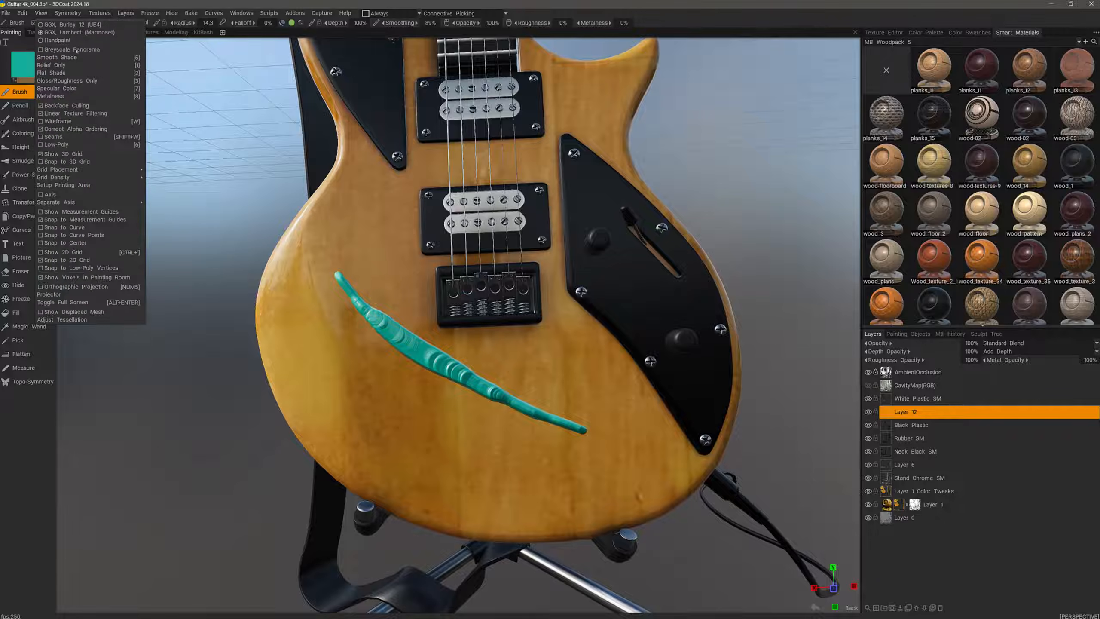
left_click(68, 313)
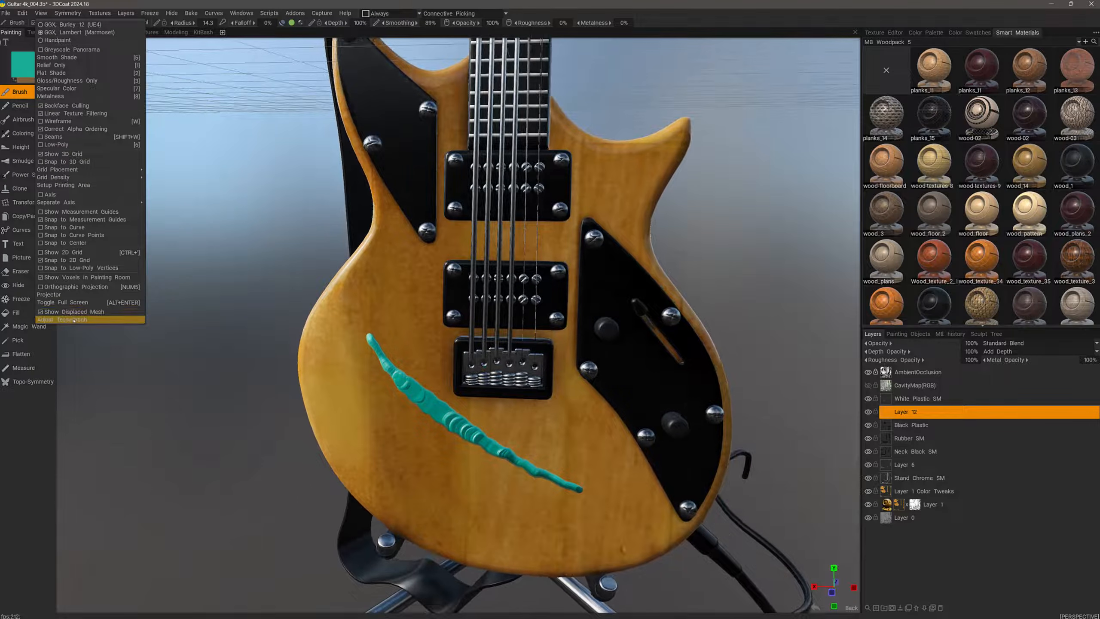
left_click(69, 320)
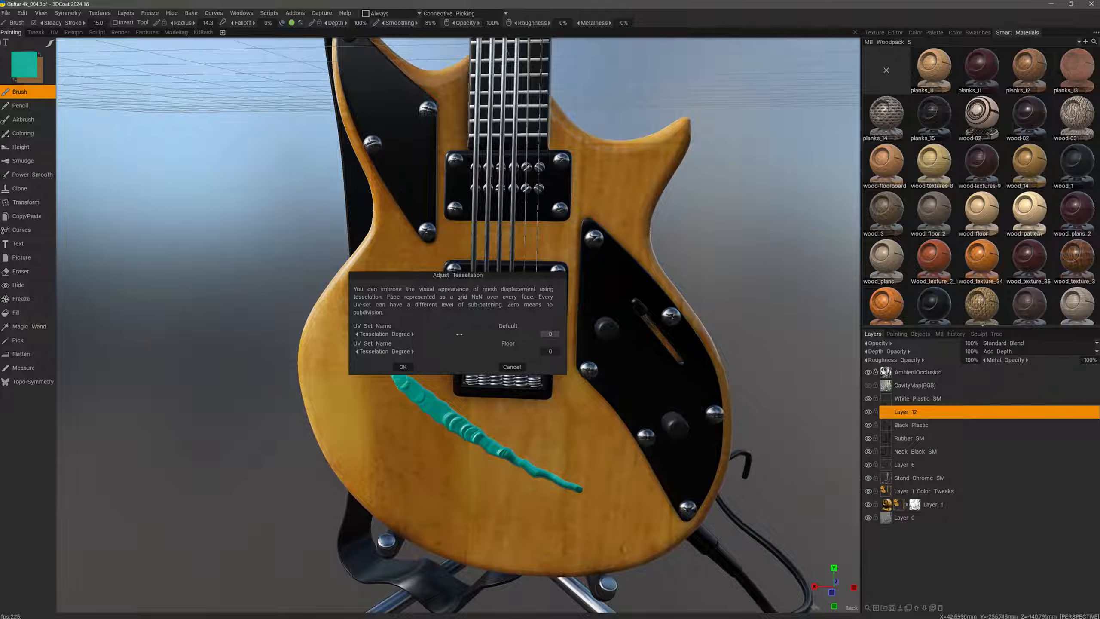
left_click_drag(459, 334, 498, 334)
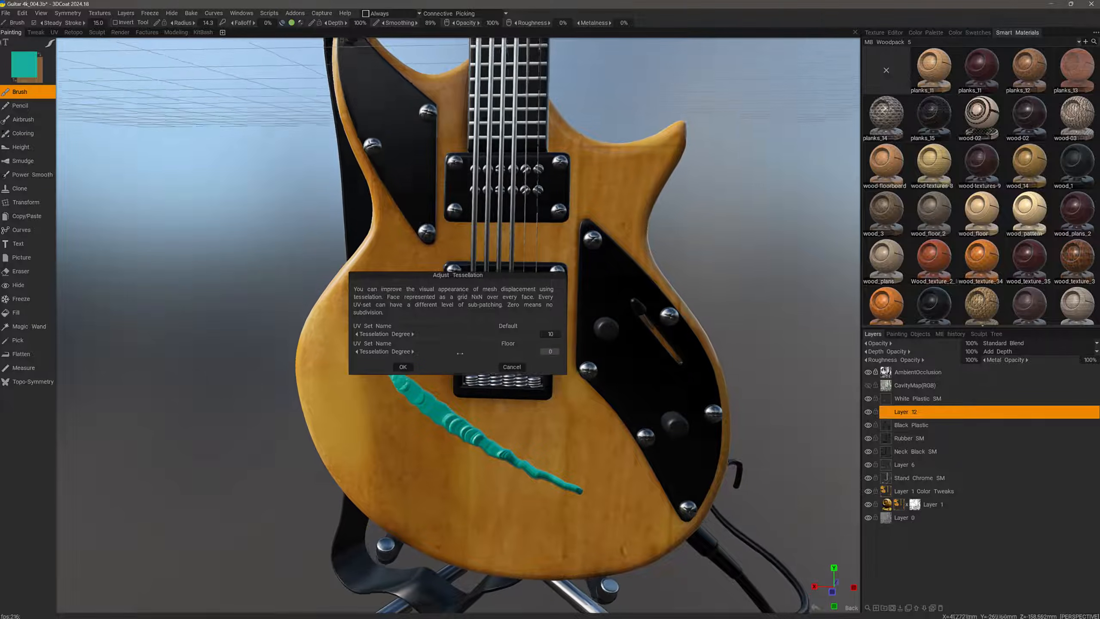
left_click(403, 367)
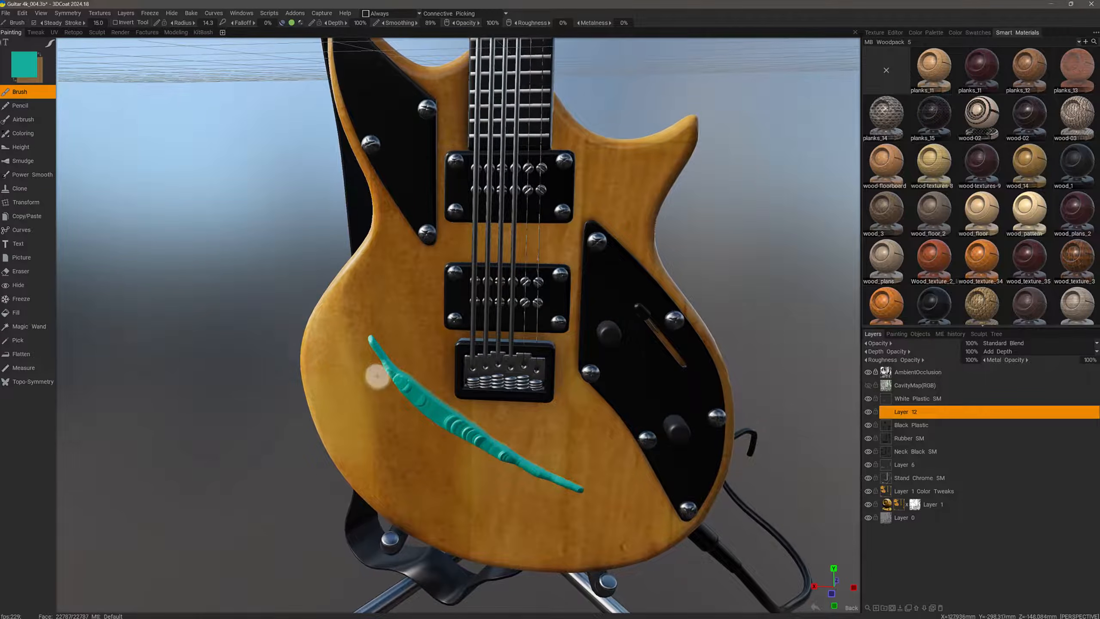
Inspect the raised stroke from low angles and replace the viewport's panorama background with a plain dark blue-grey one.
right_click_drag(377, 375, 371, 393)
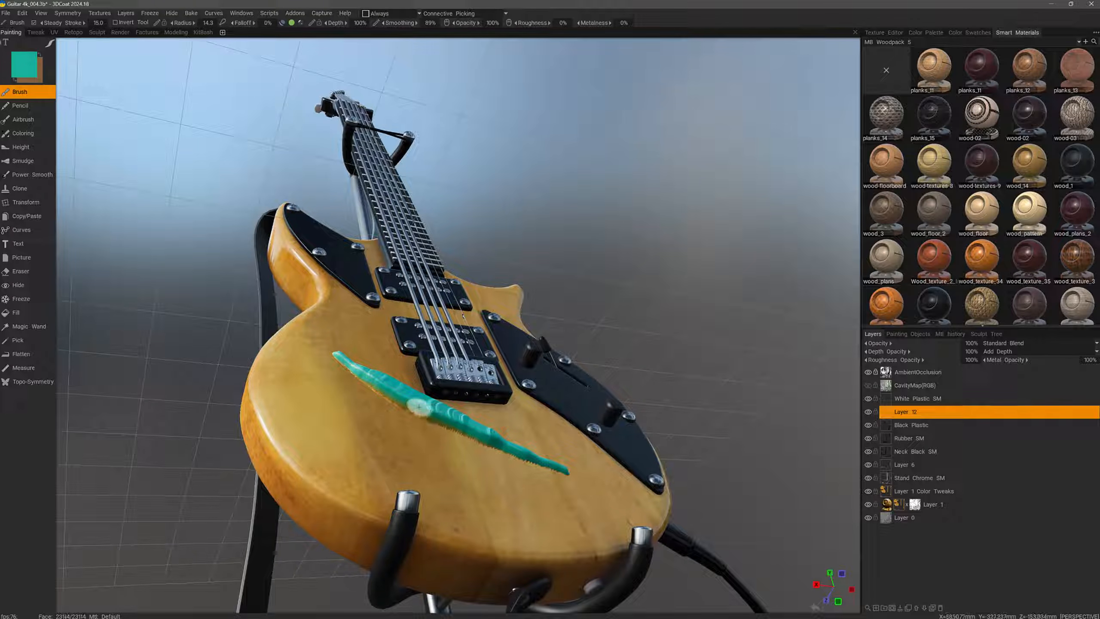
right_click_drag(419, 406, 361, 370)
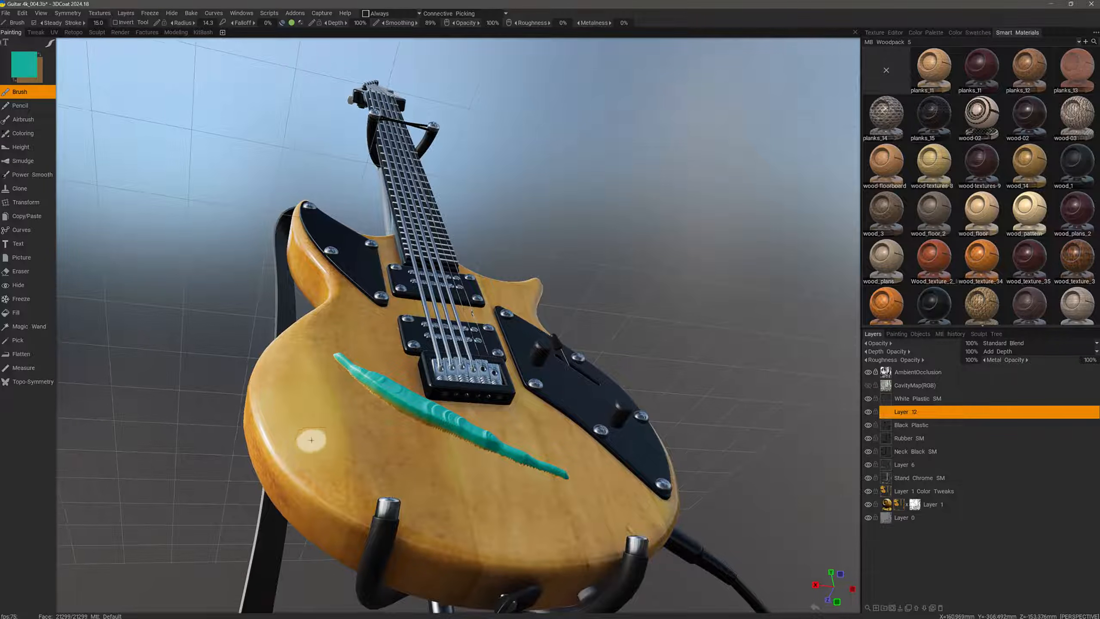
right_click_drag(311, 440, 722, 200)
left_click_drag(717, 154, 468, 34)
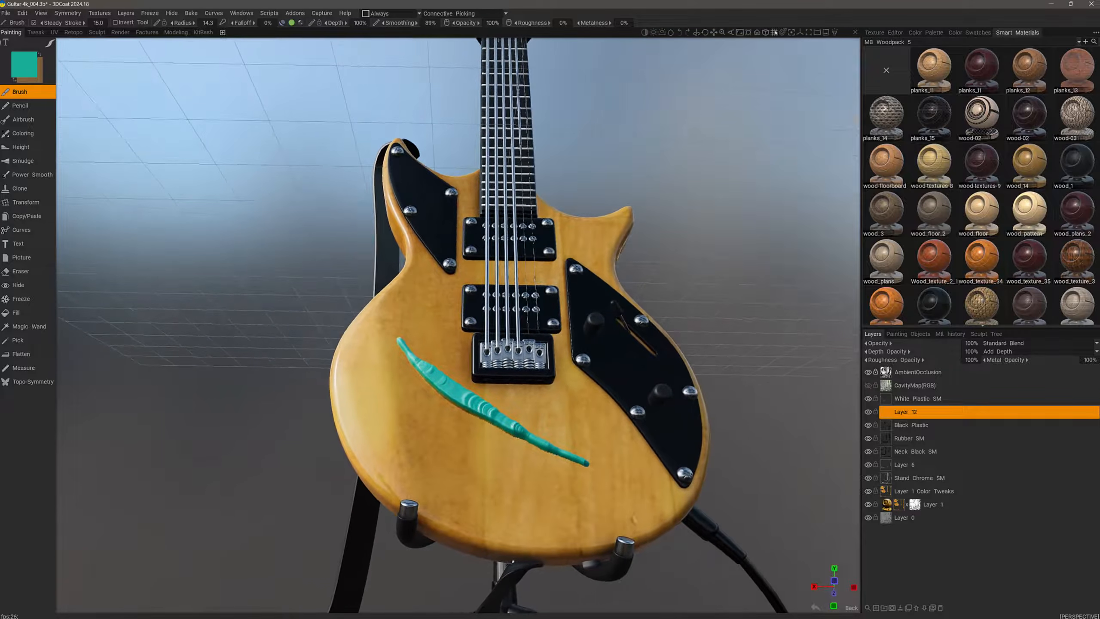
left_click(857, 45)
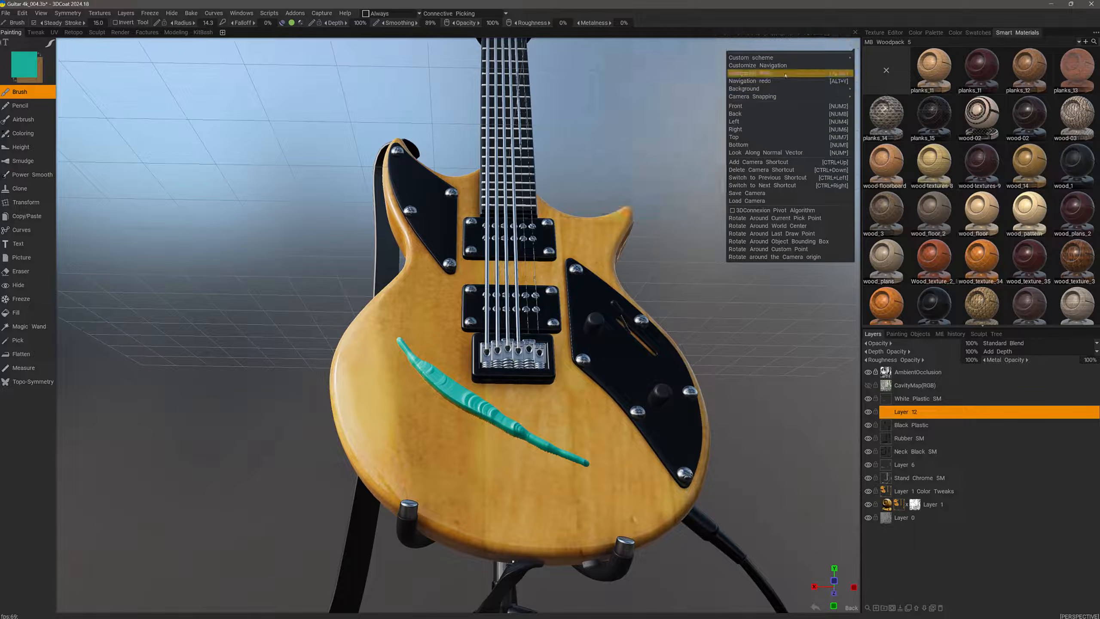
mouse_move(744, 89)
left_click(651, 91)
left_click_drag(650, 91, 849, 123)
Choose the soft round brush alpha and select a freehand stroke mode for the brush.
key("b")
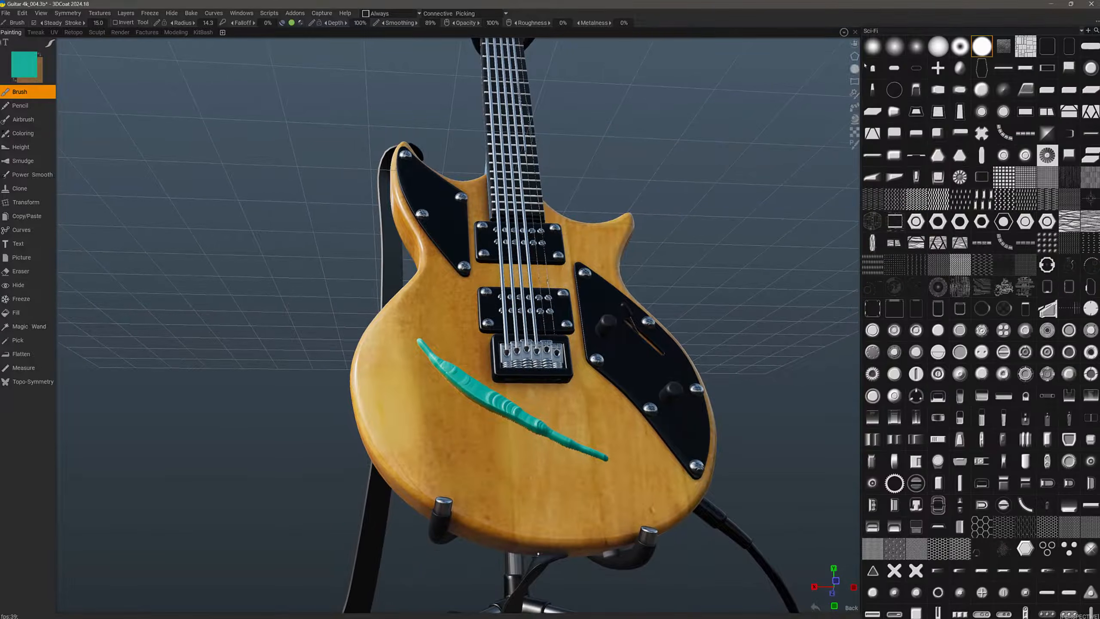
left_click(871, 48)
left_click_drag(722, 256, 445, 367)
key("e")
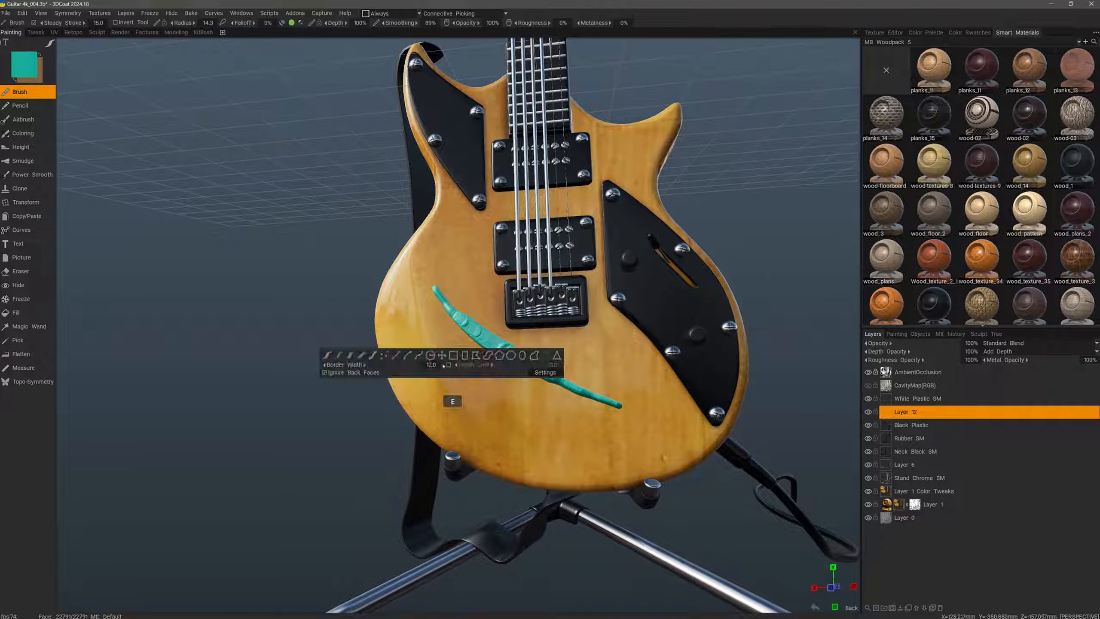
left_click(339, 357)
Paint a soft-edged teal stroke below the first one and undo both strokes.
mouse_move(426, 360)
left_mouse_down()
mouse_move(492, 418)
mouse_move(597, 467)
mouse_move(618, 462)
mouse_move(361, 340)
mouse_move(457, 292)
mouse_move(465, 385)
left_mouse_up()
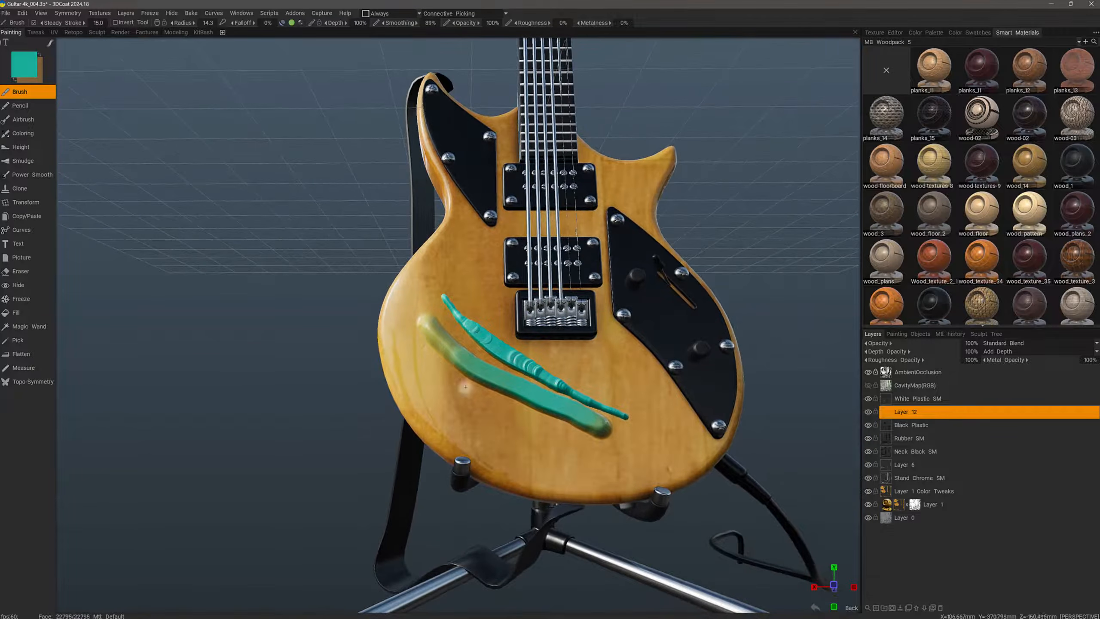
mouse_move(611, 424)
left_mouse_down("alt")
mouse_move(503, 395)
mouse_move(455, 302)
mouse_move(430, 360)
mouse_move(462, 357)
mouse_move(496, 321)
mouse_move(472, 277)
left_mouse_up("alt")
key("ctrl+z")
key("ctrl+z")
Turn off Show Displaced Mesh and paint a soft teal stroke of radius 16.7 across the body below the bridge.
left_click(40, 12)
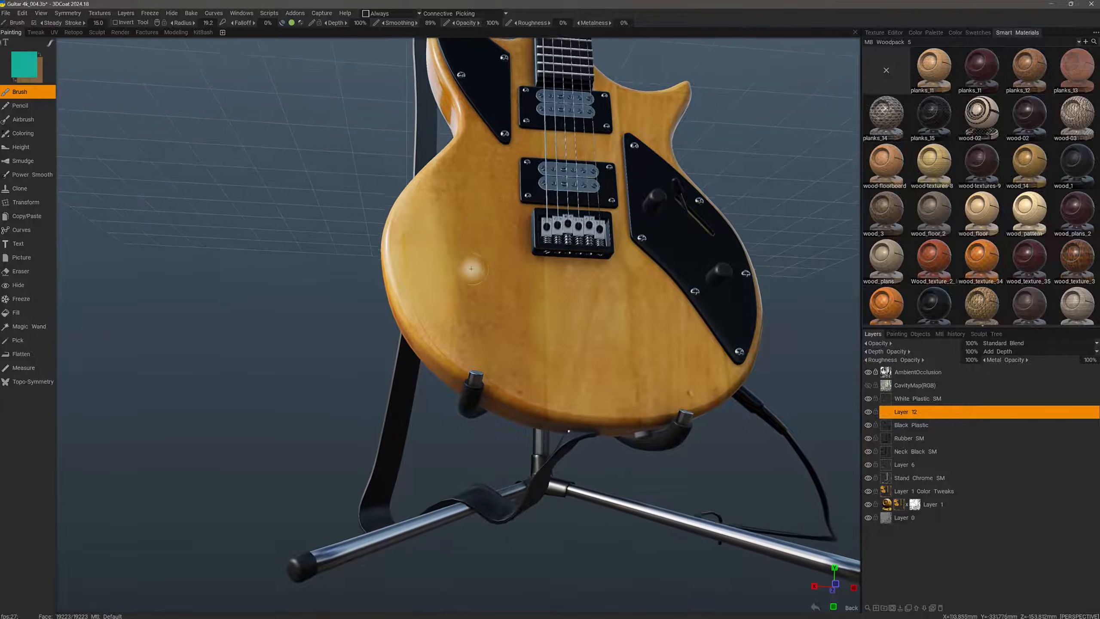
left_click_drag(476, 267, 457, 243, "alt")
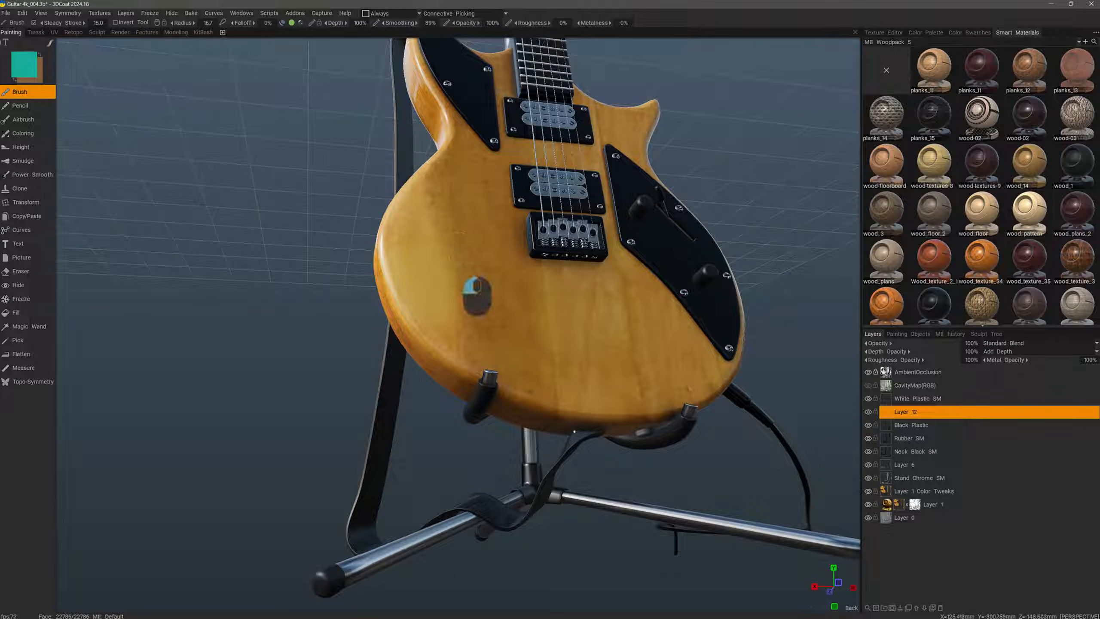
mouse_move(482, 302)
left_mouse_down()
mouse_move(538, 340)
mouse_move(672, 389)
left_mouse_up()
left_click_drag(634, 338, 673, 349)
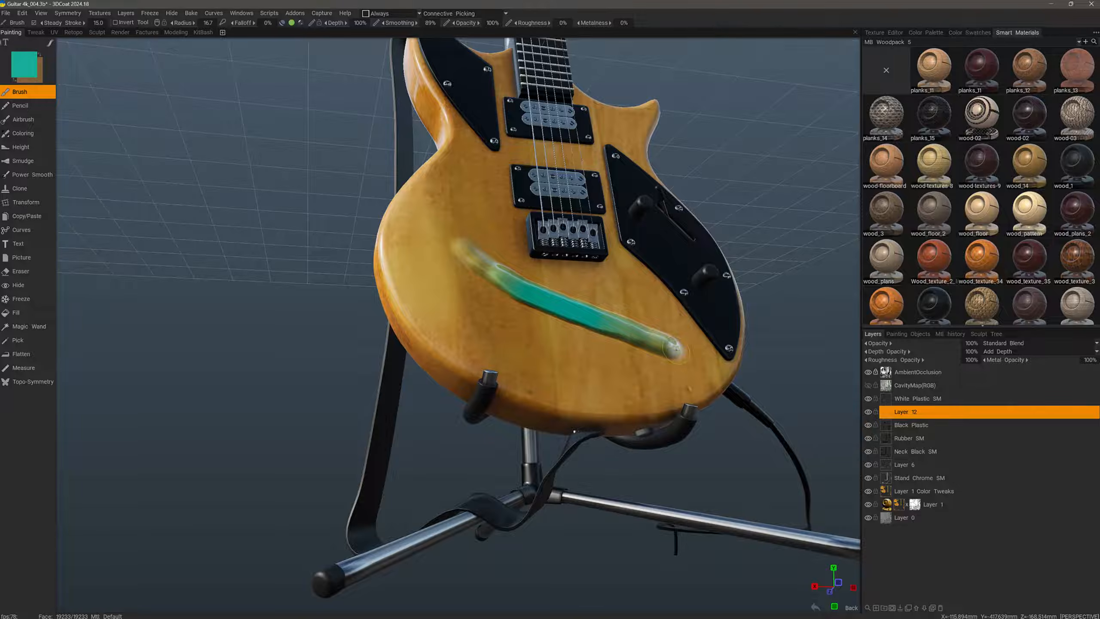
Turn Show Displaced Mesh back on and examine the soft stroke's relief from several angles.
middle_click_drag(673, 349, 171, 91)
left_click(38, 12)
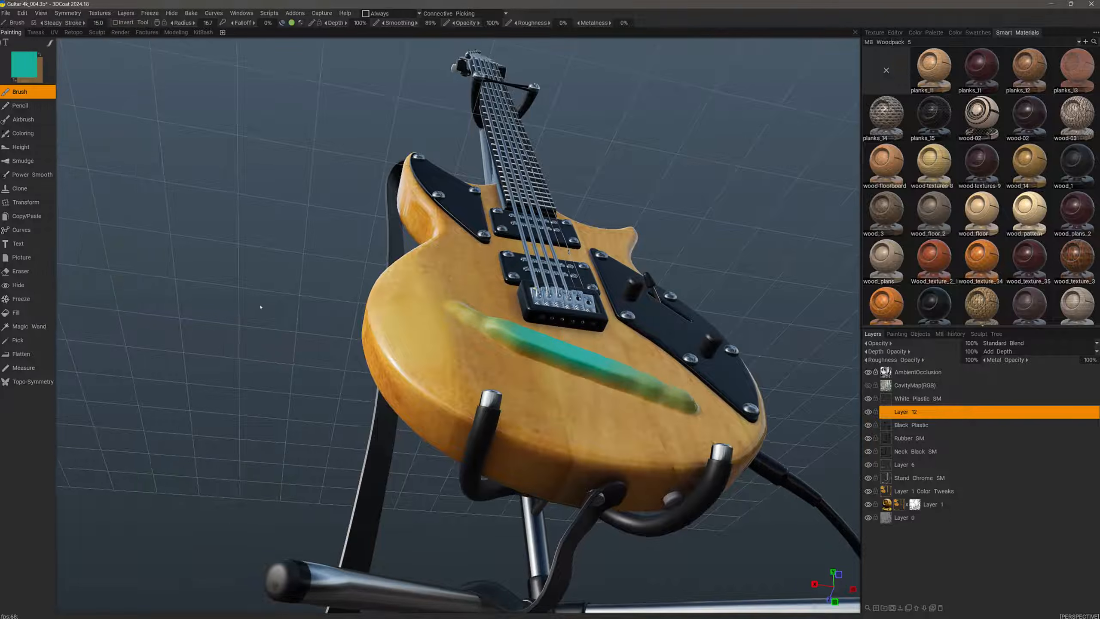
left_click_drag(260, 307, 333, 371)
scroll(365, 366, "up", 5)
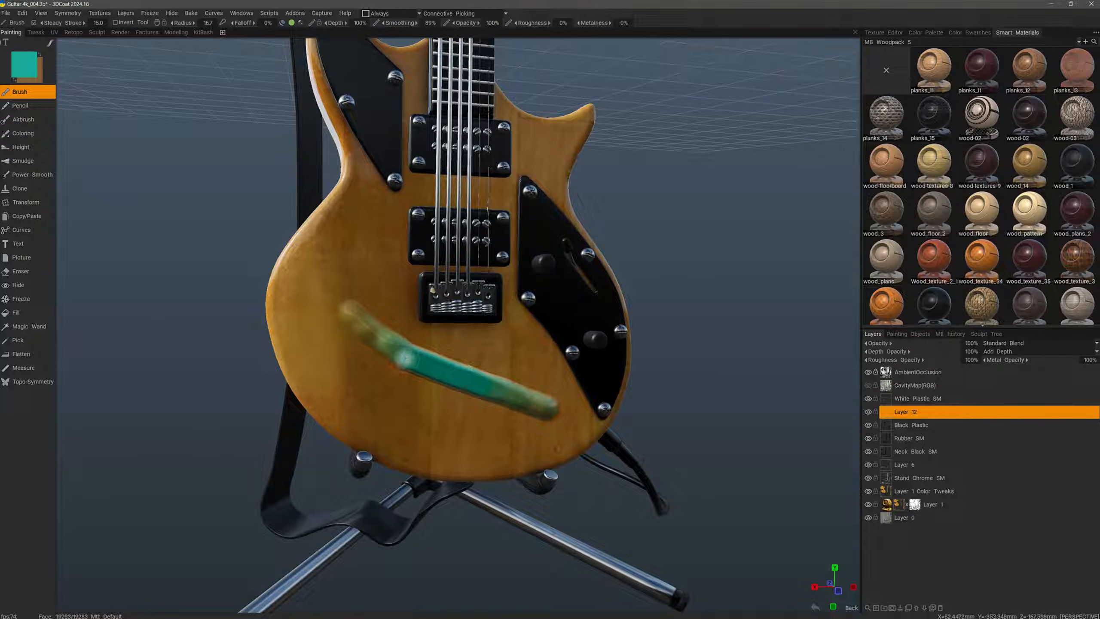
Examine the brush's depth, smoothing and glossiness intensity options.
left_click(292, 22)
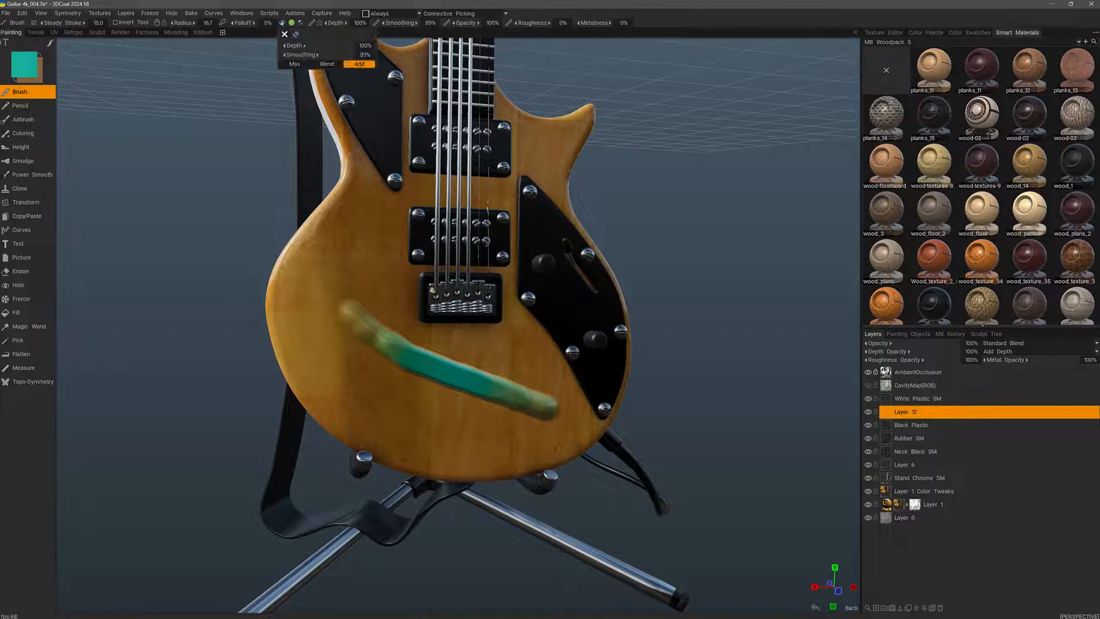
left_click(300, 22)
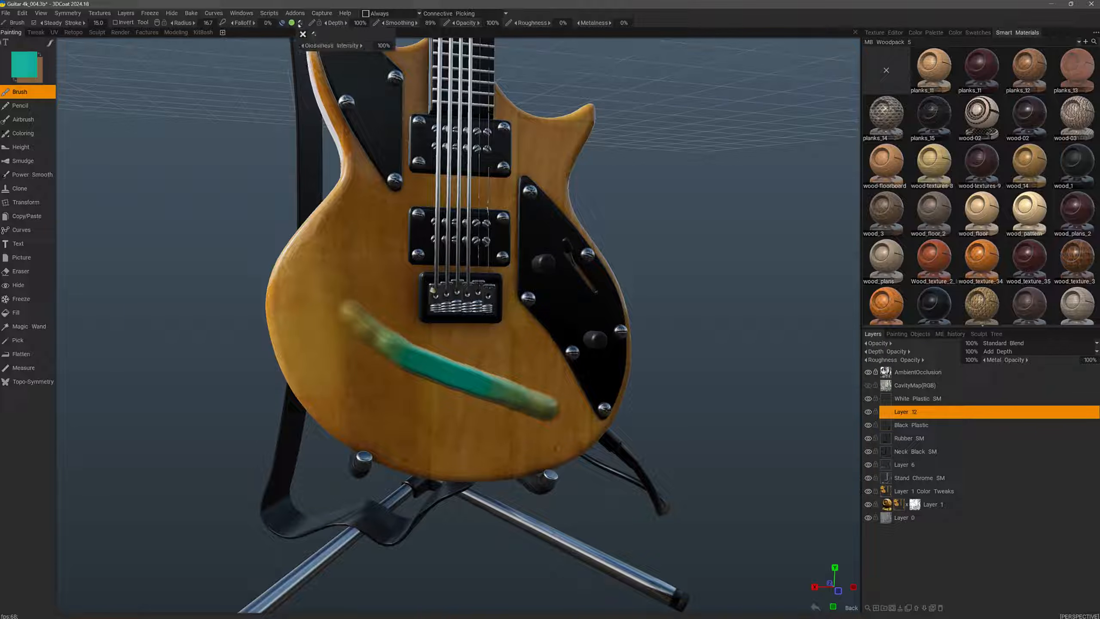
left_click(293, 23)
Remove the soft teal test stroke from the guitar body.
key("Delete")
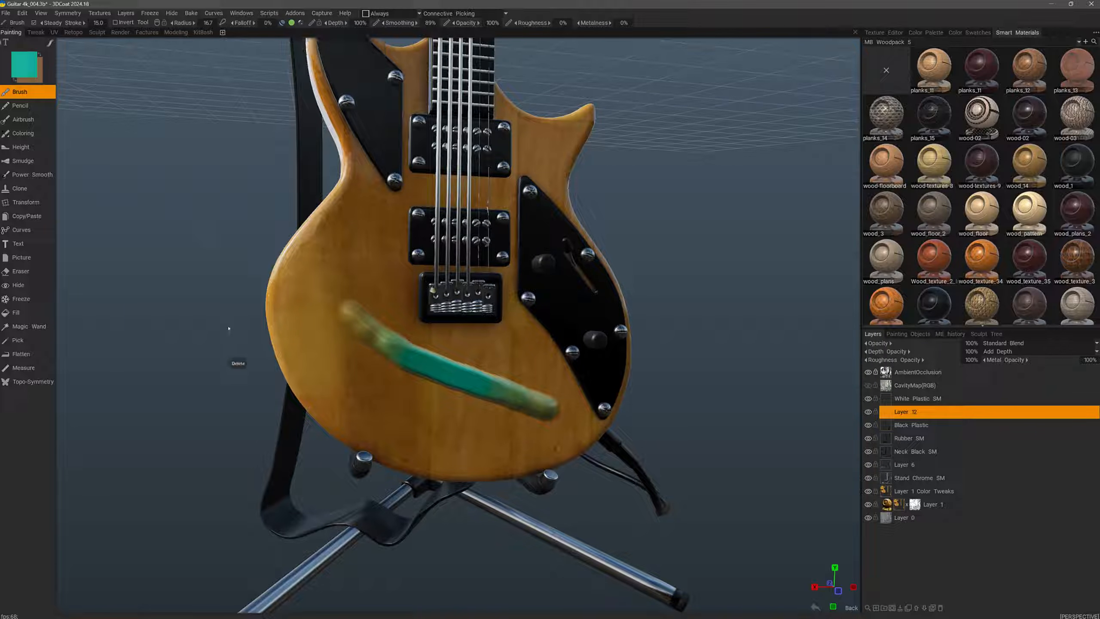
key("ctrl+z")
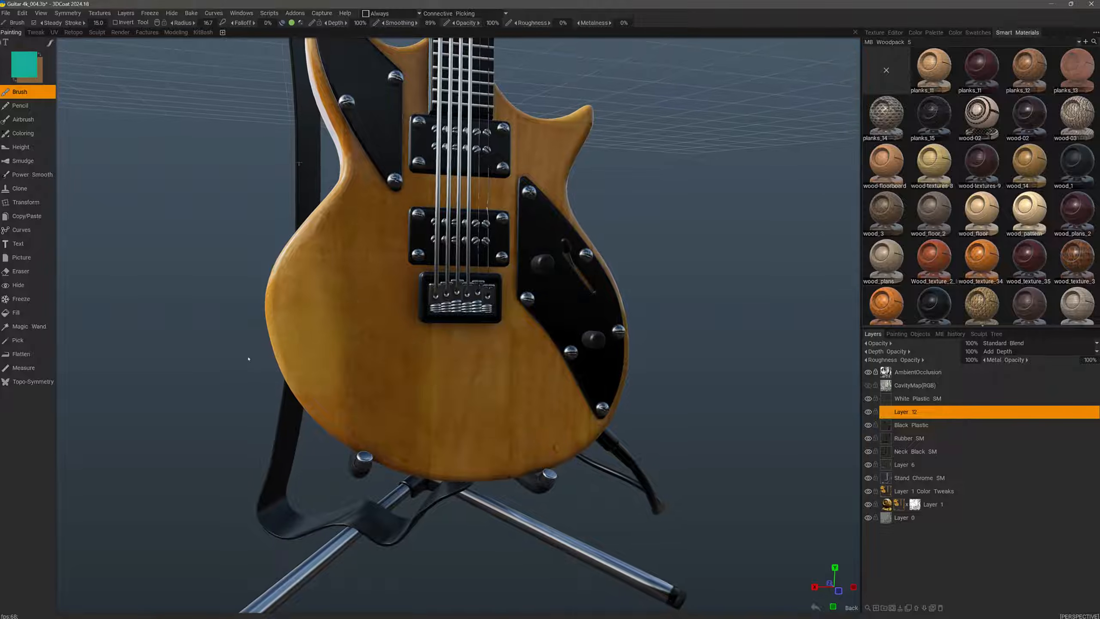
mouse_move(249, 358)
left_mouse_down()
mouse_move(265, 324)
mouse_move(410, 363)
mouse_move(378, 282)
left_mouse_up()
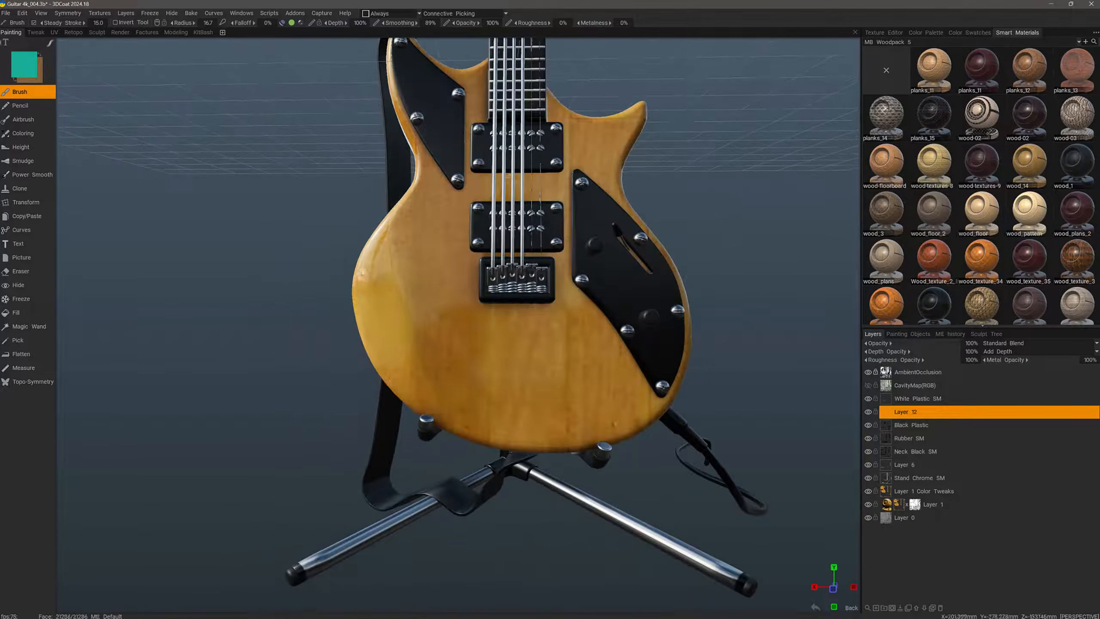
Switch to the pressure mode that varies stroke width, paint a tapered teal stroke below the bridge, and undo it.
key("e")
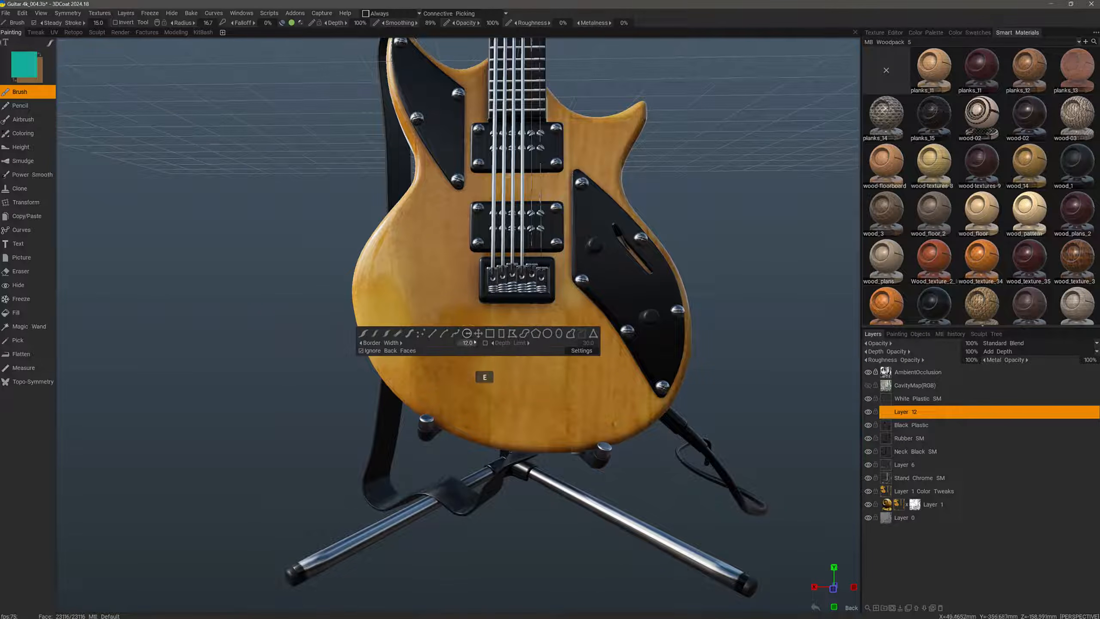
left_click(386, 334)
mouse_move(433, 288)
left_mouse_down("alt")
mouse_move(432, 262)
mouse_move(437, 295)
mouse_move(448, 285)
mouse_move(431, 291)
left_mouse_up("alt")
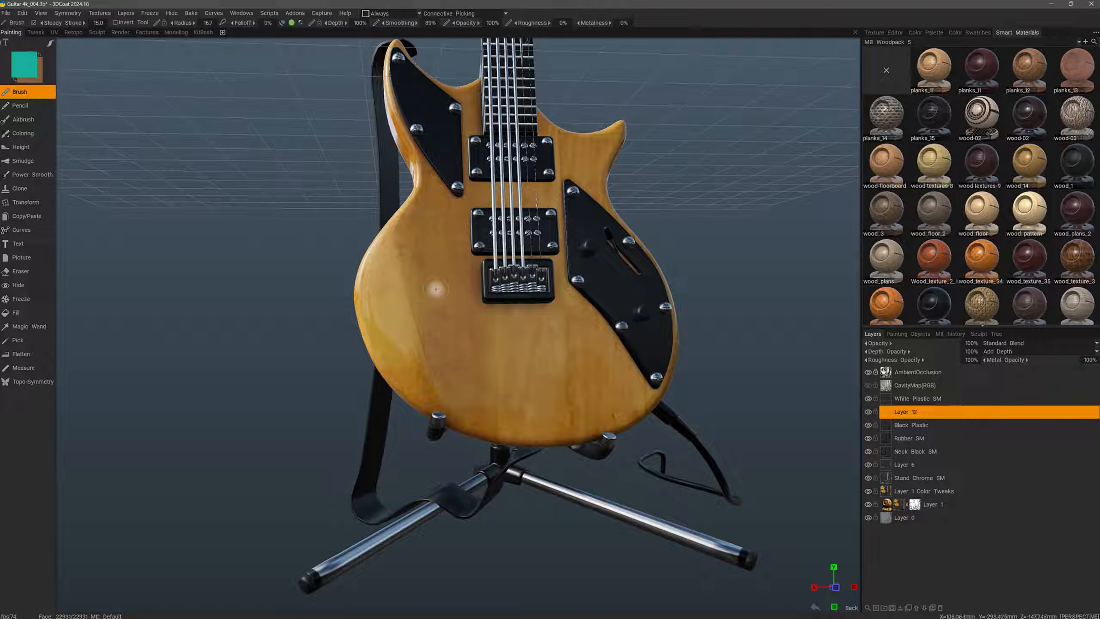
mouse_move(430, 280)
left_mouse_down()
mouse_move(481, 326)
mouse_move(606, 366)
mouse_move(675, 360)
mouse_move(710, 286)
mouse_move(658, 295)
mouse_move(697, 299)
left_mouse_up()
left_click_drag(465, 349, 427, 375, "alt")
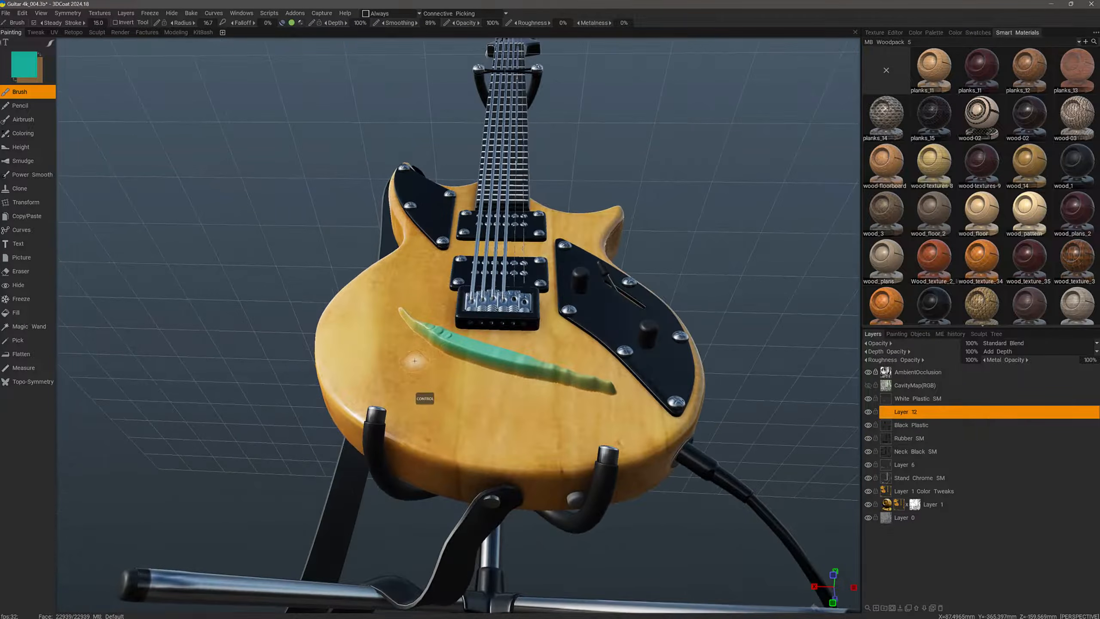
key("ctrl+z")
Switch to the uniform stroke mode and paint a teal stroke of constant width across the body below the bridge.
mouse_move(325, 277)
left_mouse_down()
mouse_move(174, 64)
mouse_move(329, 264)
left_mouse_up()
key("e")
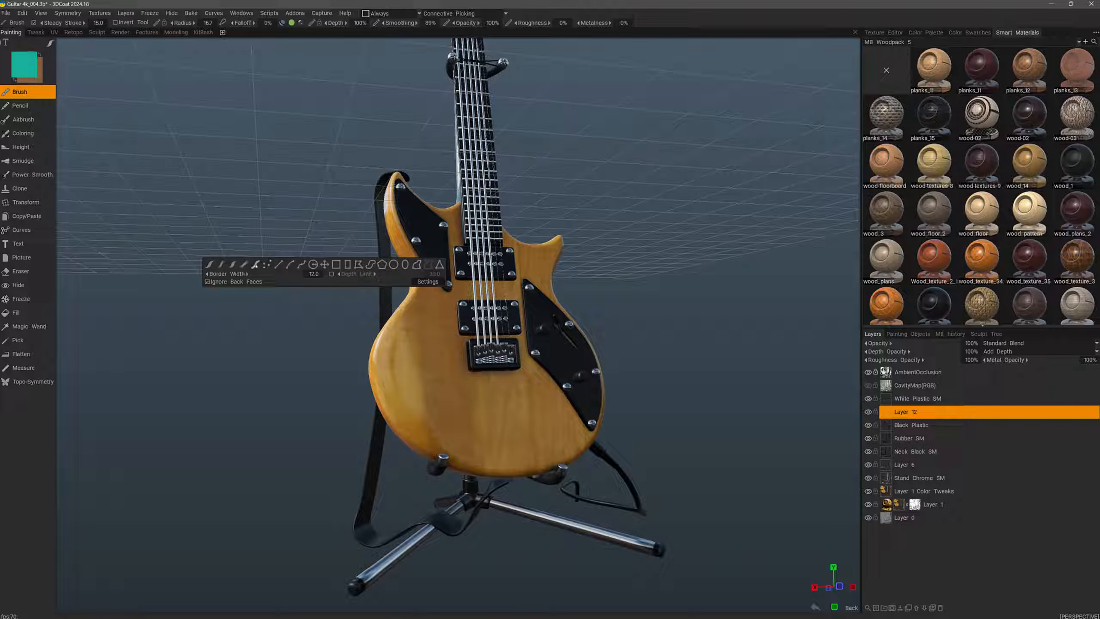
left_click(255, 265)
left_click_drag(440, 349, 432, 303, "alt")
right_click_drag(432, 302, 420, 328, "alt")
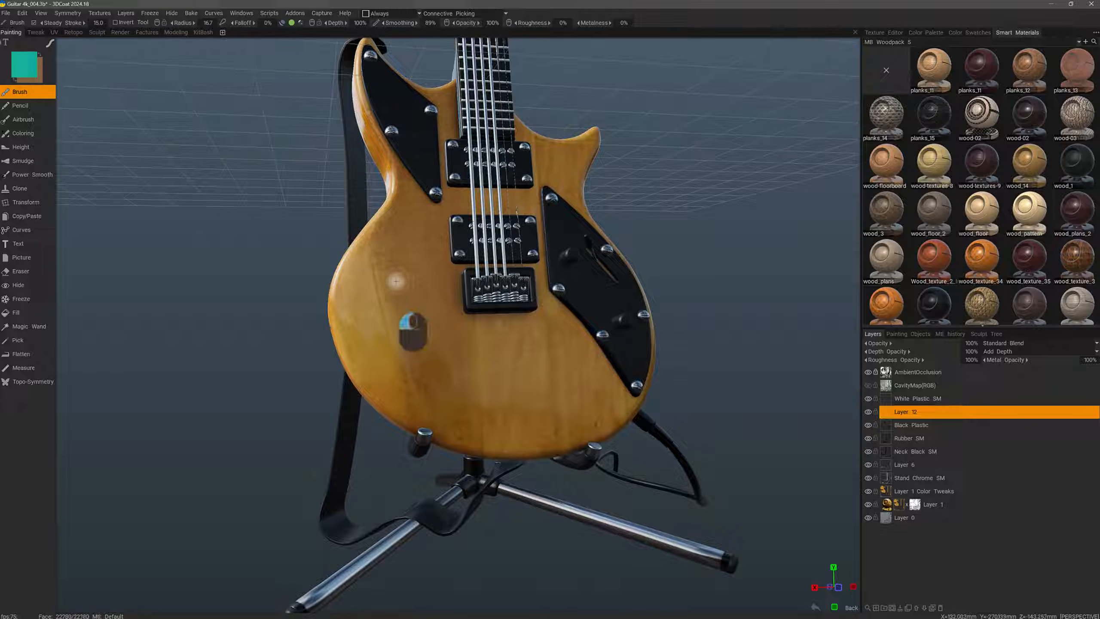
mouse_move(392, 280)
left_mouse_down()
mouse_move(441, 325)
mouse_move(551, 362)
mouse_move(425, 380)
mouse_move(412, 300)
mouse_move(297, 277)
mouse_move(310, 55)
mouse_move(455, 40)
left_mouse_up()
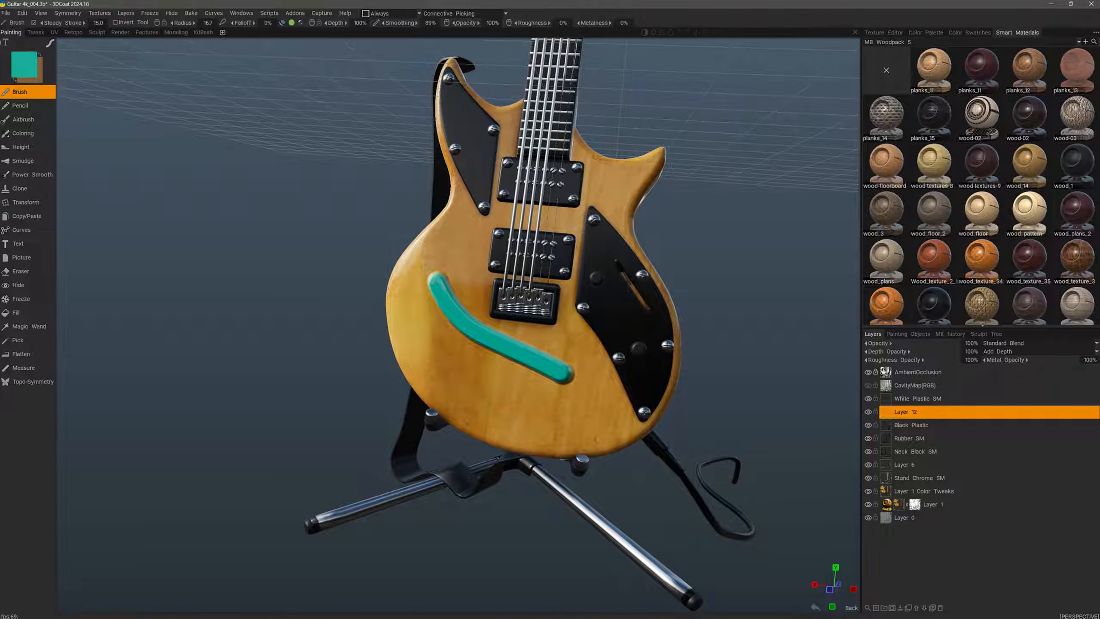
left_click_drag(489, 40, 456, 53, "alt")
Turn off Show Displaced Mesh and paint a second teal stroke at 50% opacity below the first one.
left_click(472, 23)
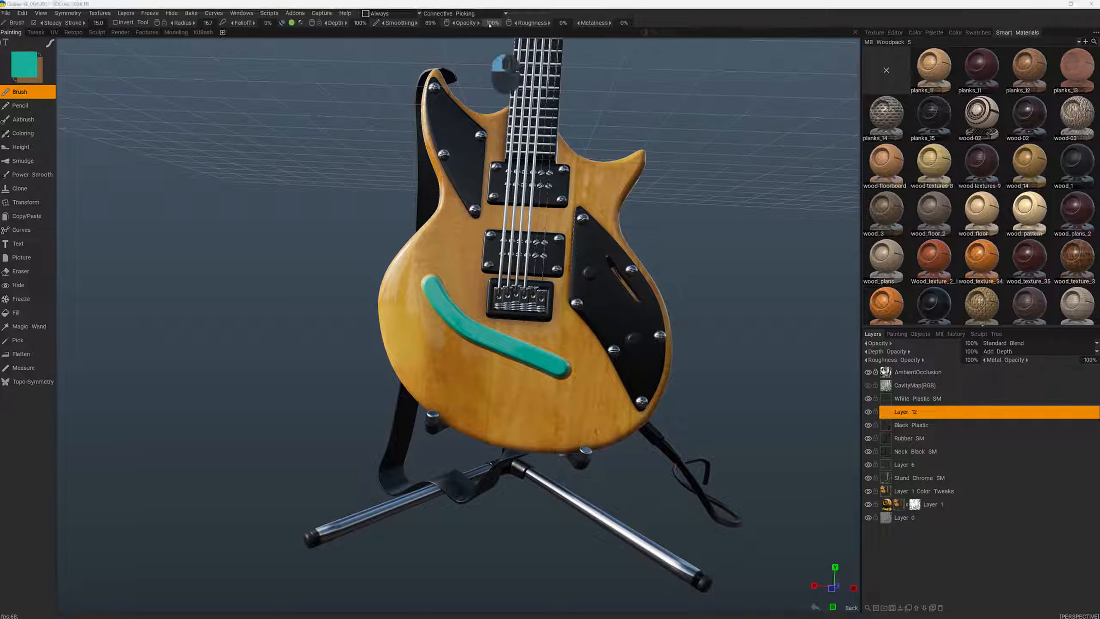
type("50")
key("Return")
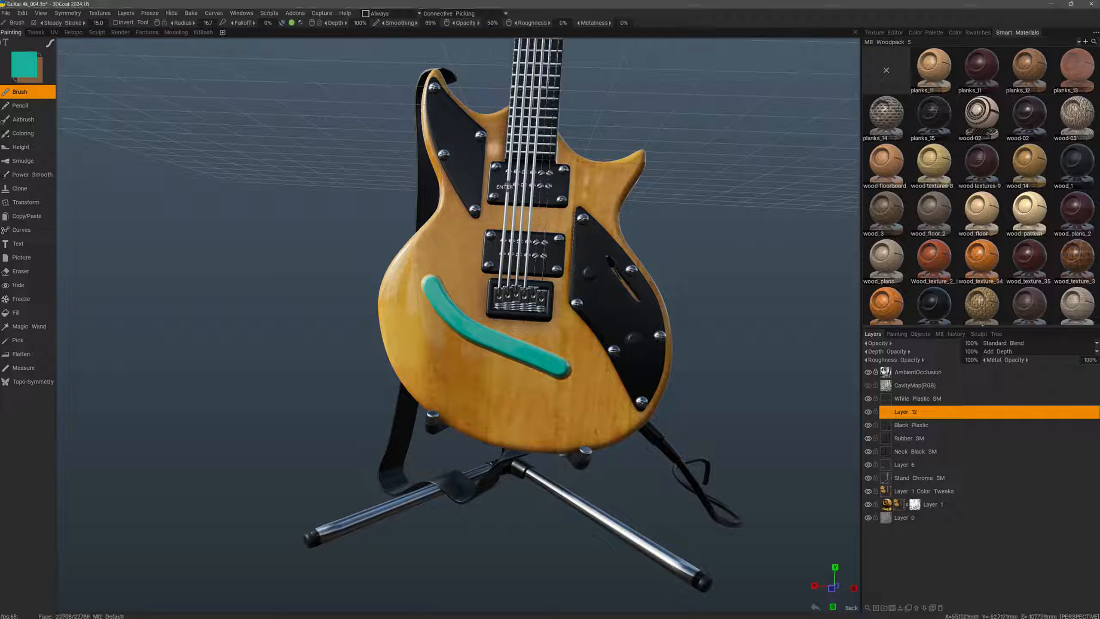
left_click(41, 13)
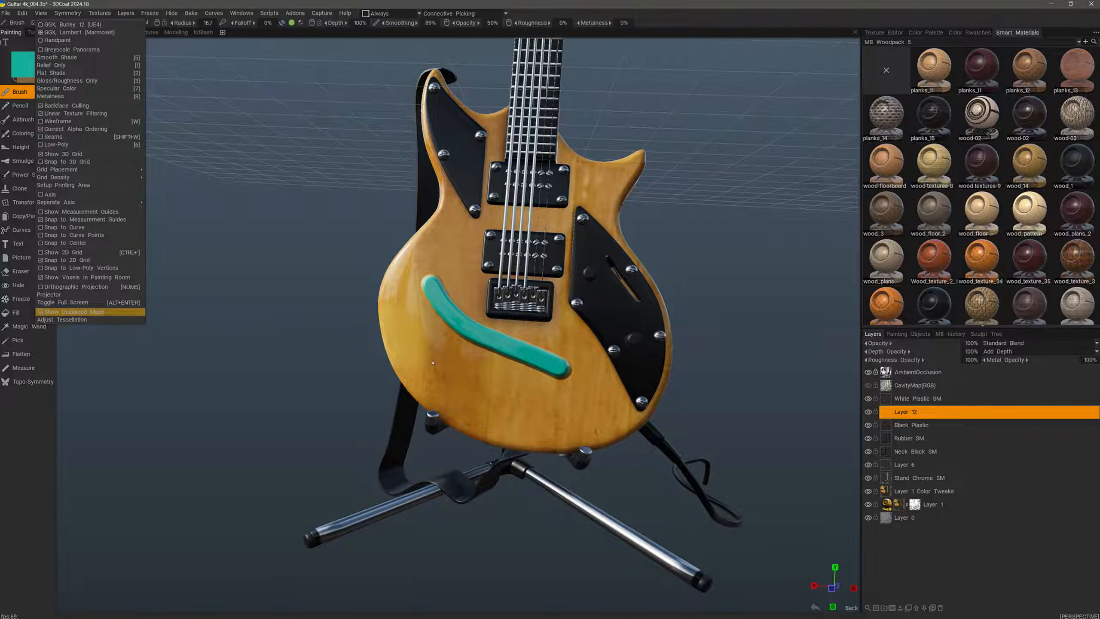
mouse_move(433, 360)
left_mouse_down("alt")
mouse_move(444, 321)
mouse_move(461, 363)
mouse_move(442, 345)
mouse_move(430, 363)
mouse_move(441, 403)
mouse_move(628, 476)
mouse_move(511, 398)
mouse_move(557, 422)
mouse_move(456, 149)
mouse_move(458, 96)
mouse_move(434, 378)
mouse_move(460, 359)
left_mouse_up("alt")
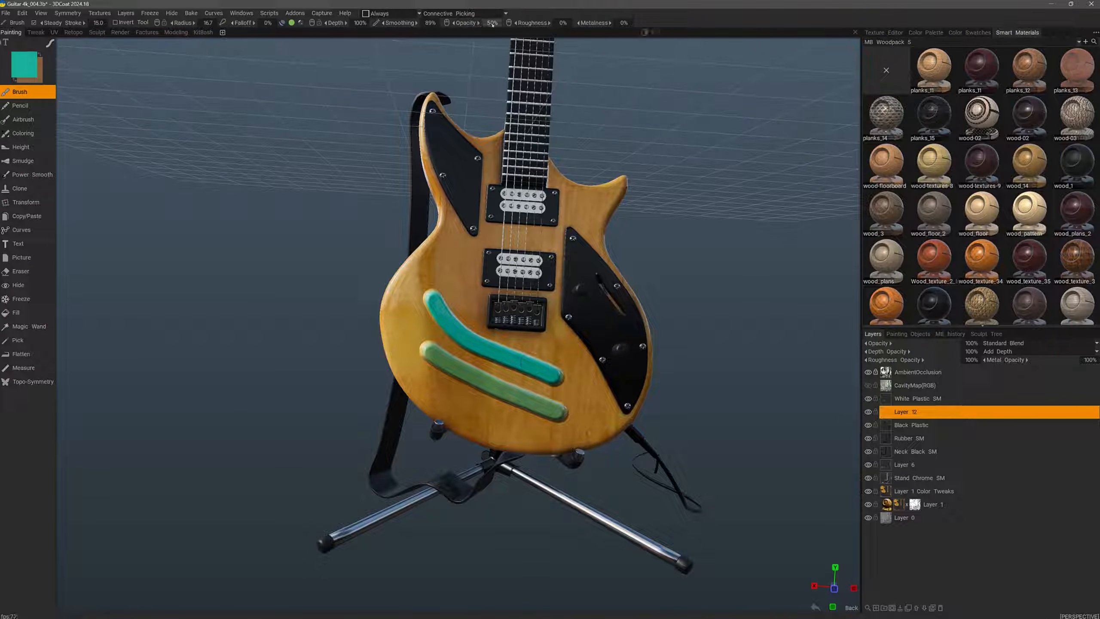
mouse_move(437, 257)
left_mouse_down("alt")
mouse_move(396, 432)
mouse_move(408, 424)
mouse_move(410, 327)
left_mouse_up("alt")
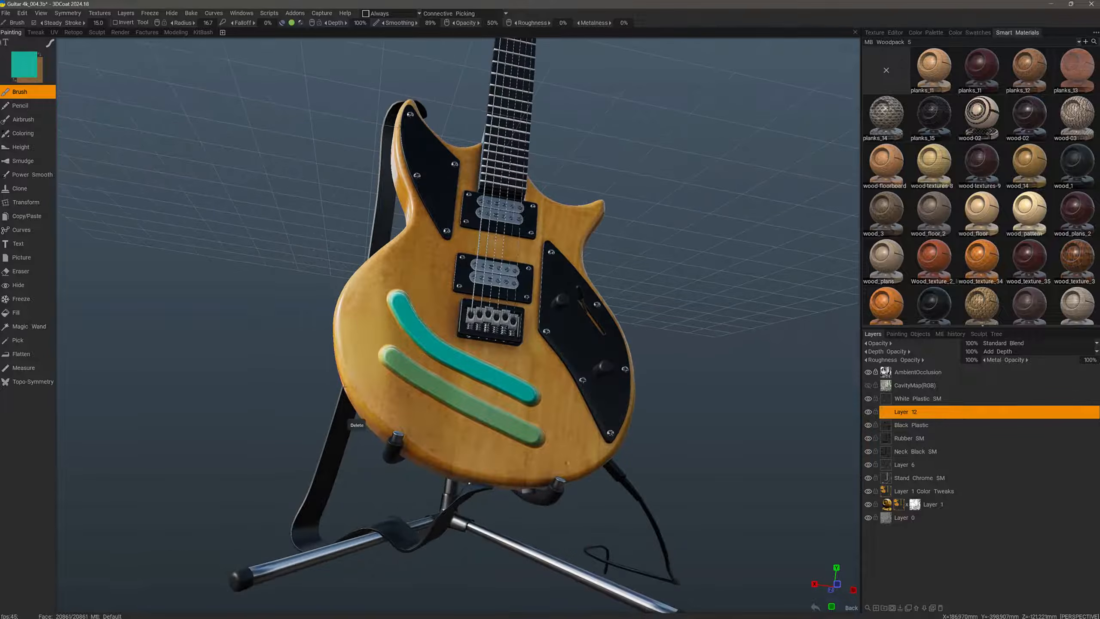
Clear both teal strokes from the active layer and switch the brush to the dotted stroke mode for placing single stamps.
key("Delete")
left_click_drag(324, 393, 340, 286, "alt")
key("e")
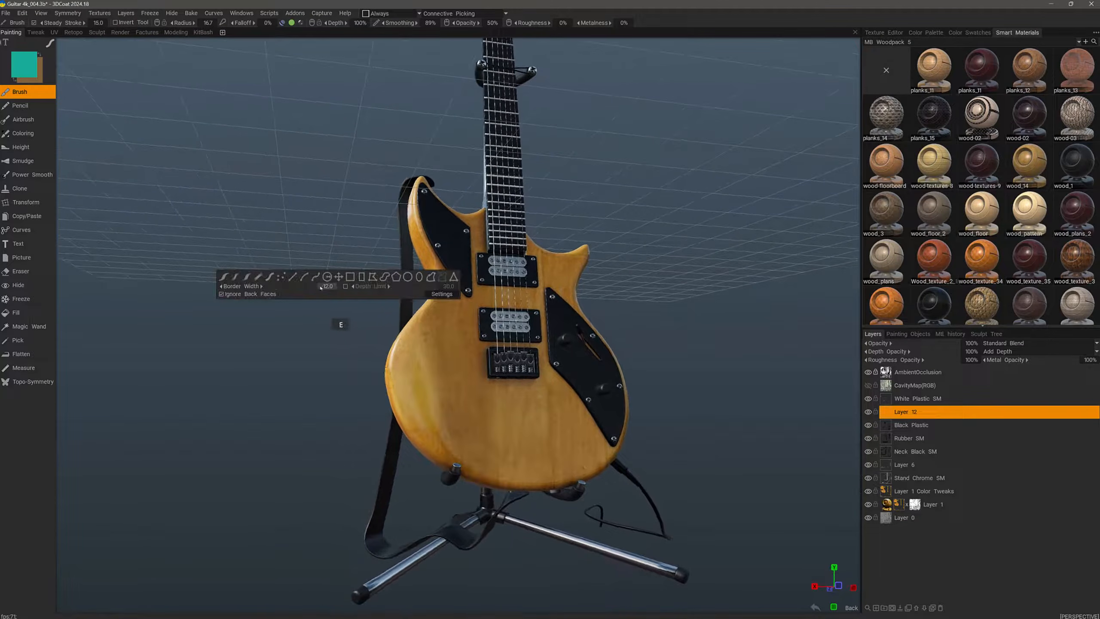
left_click(282, 277)
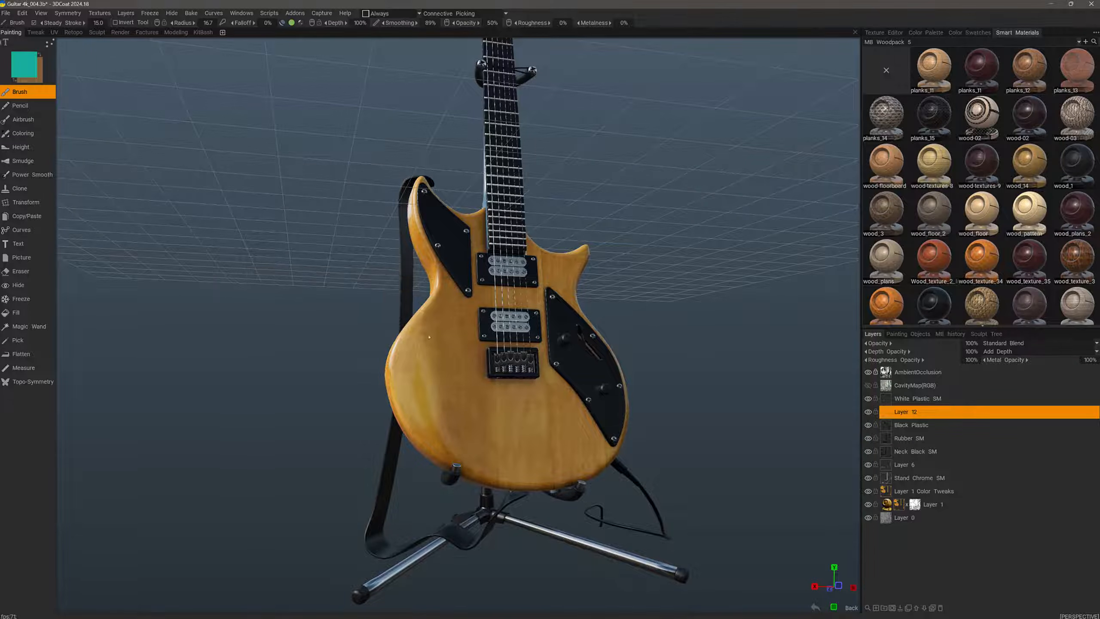
left_click_drag(447, 378, 473, 370, "alt")
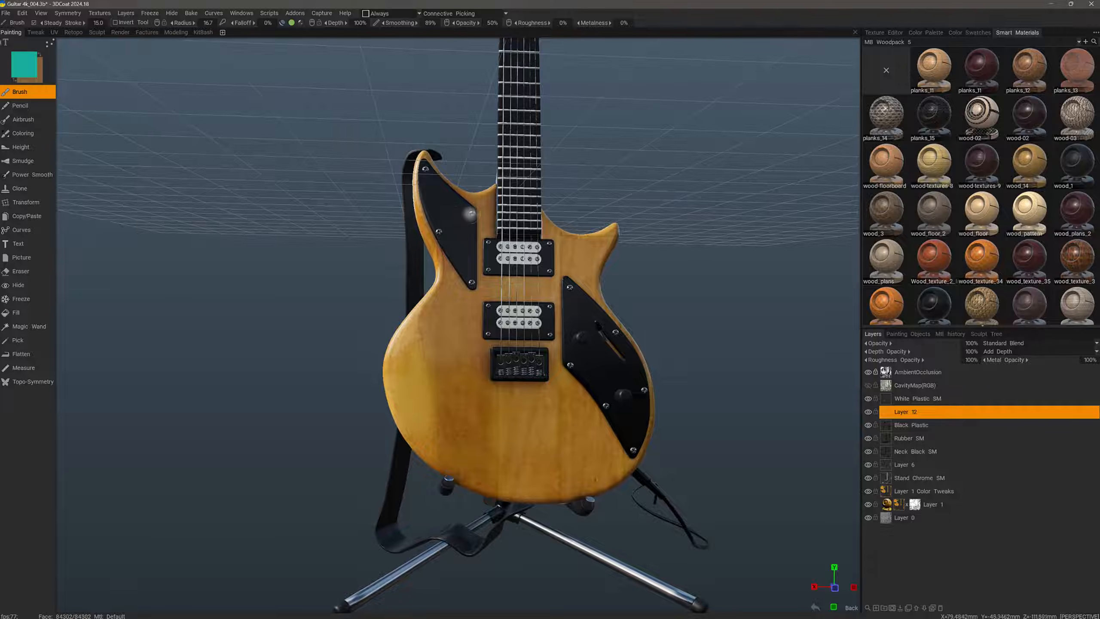
mouse_move(535, 441)
left_mouse_down("alt")
mouse_move(582, 445)
mouse_move(511, 391)
left_mouse_up("alt")
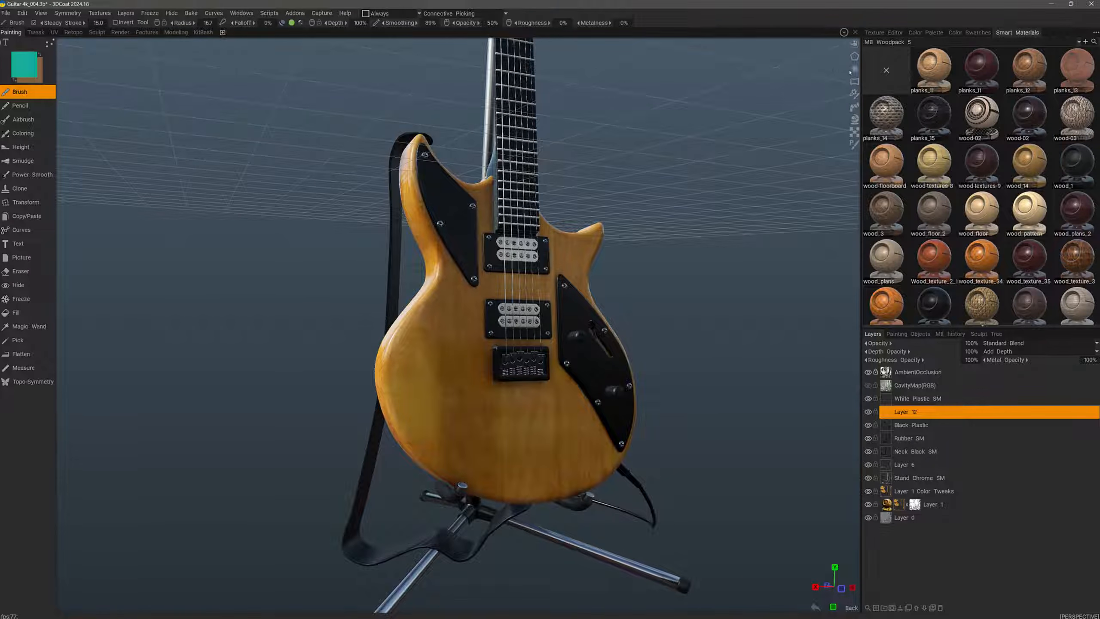
Pick the slotted screw-head alpha and set the brush radius to about 12.1 and depth to about 62%.
mouse_move(855, 71)
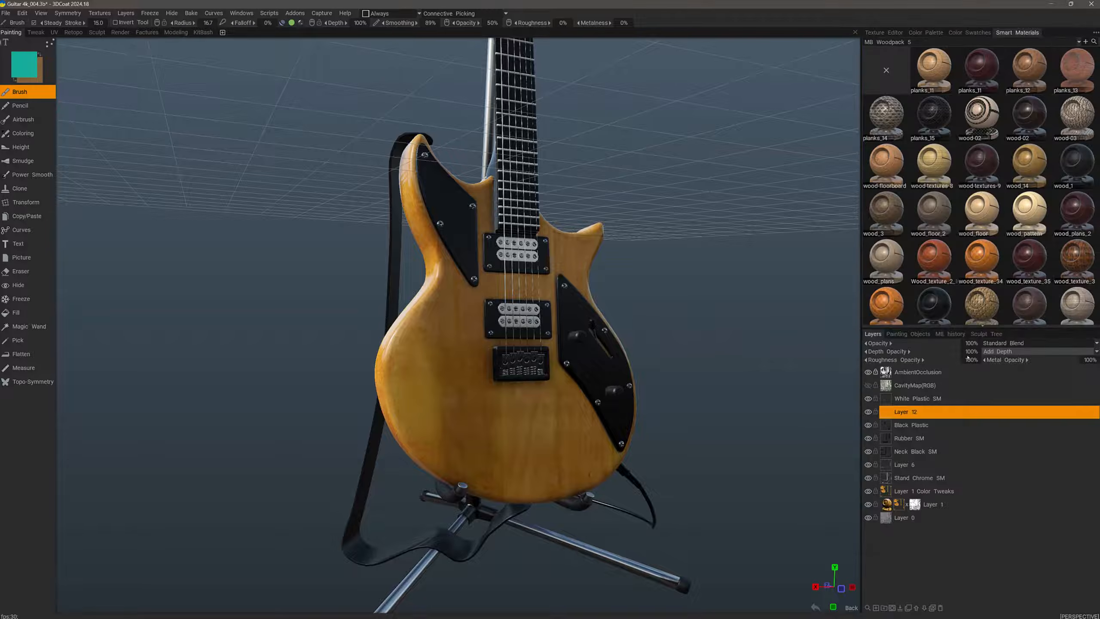
left_click_drag(474, 422, 564, 410, "alt")
right_click_drag(565, 410, 539, 400, "alt")
left_click_drag(527, 393, 592, 430, "alt")
right_click_drag(591, 430, 589, 478)
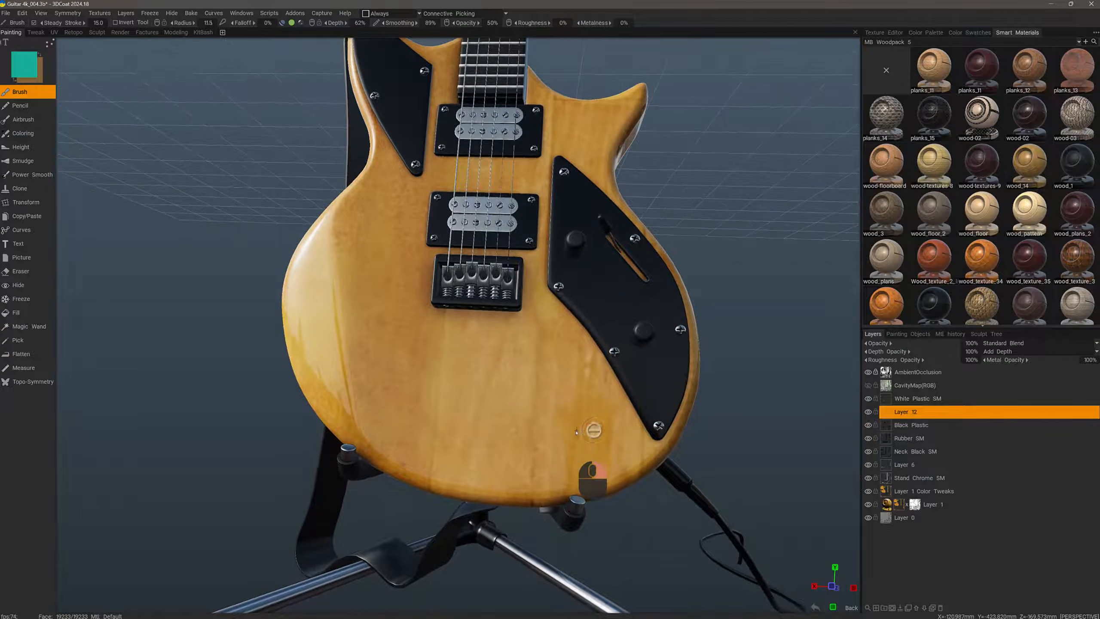
left_click_drag(594, 426, 609, 450, "alt")
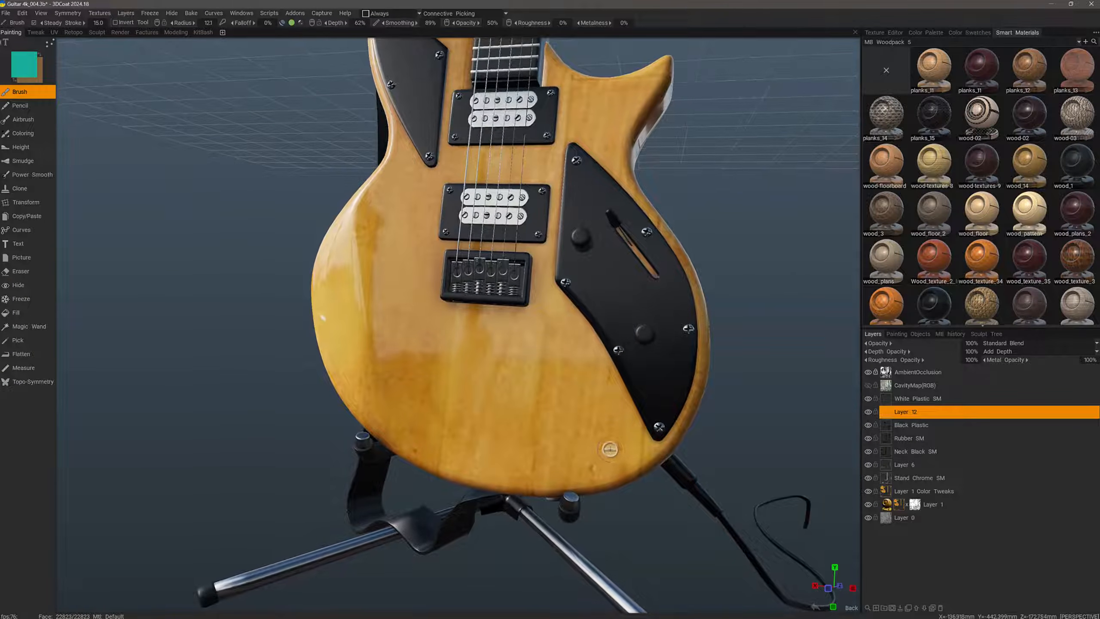
Set the brush colour to a neutral grey with 0% saturation and the metalness to 100%.
left_click(21, 68)
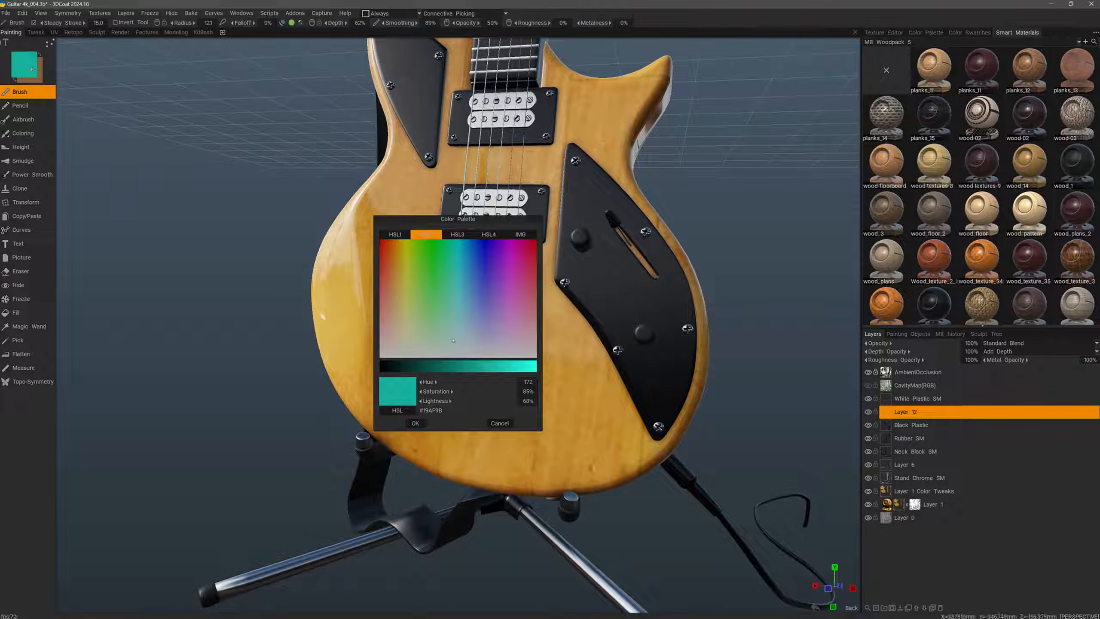
left_click(456, 354)
left_click(443, 368)
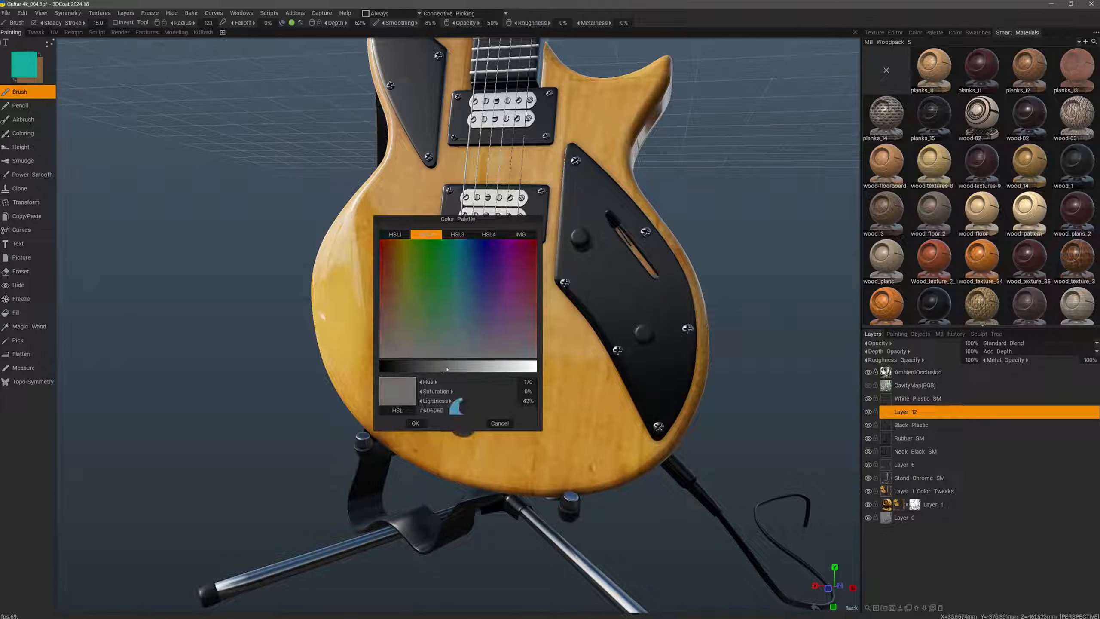
left_click(416, 423)
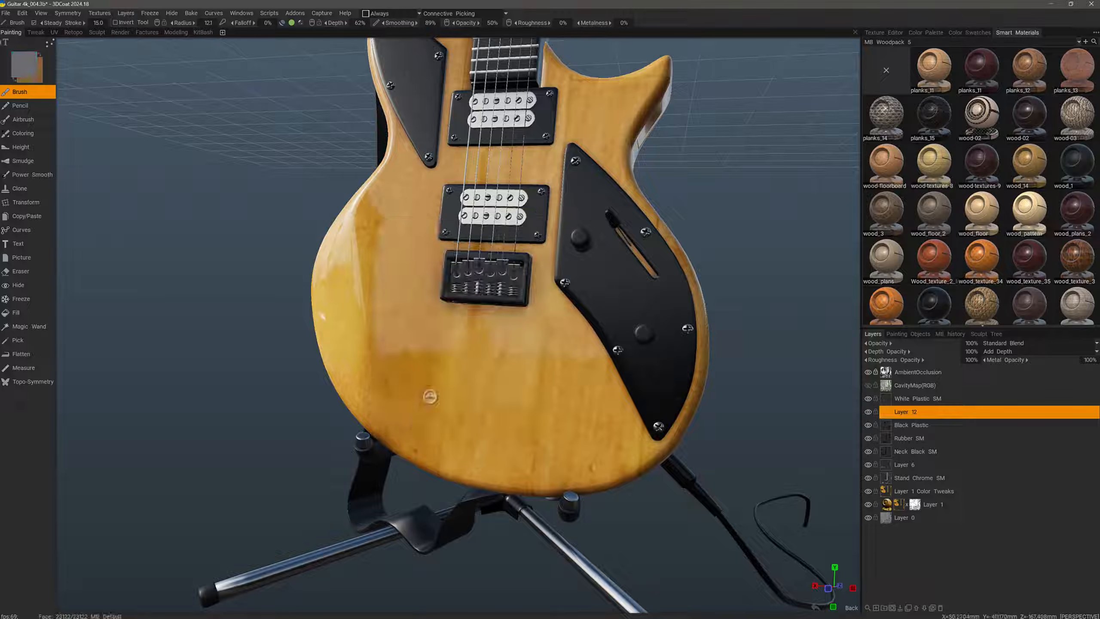
left_click_drag(590, 22, 766, 45)
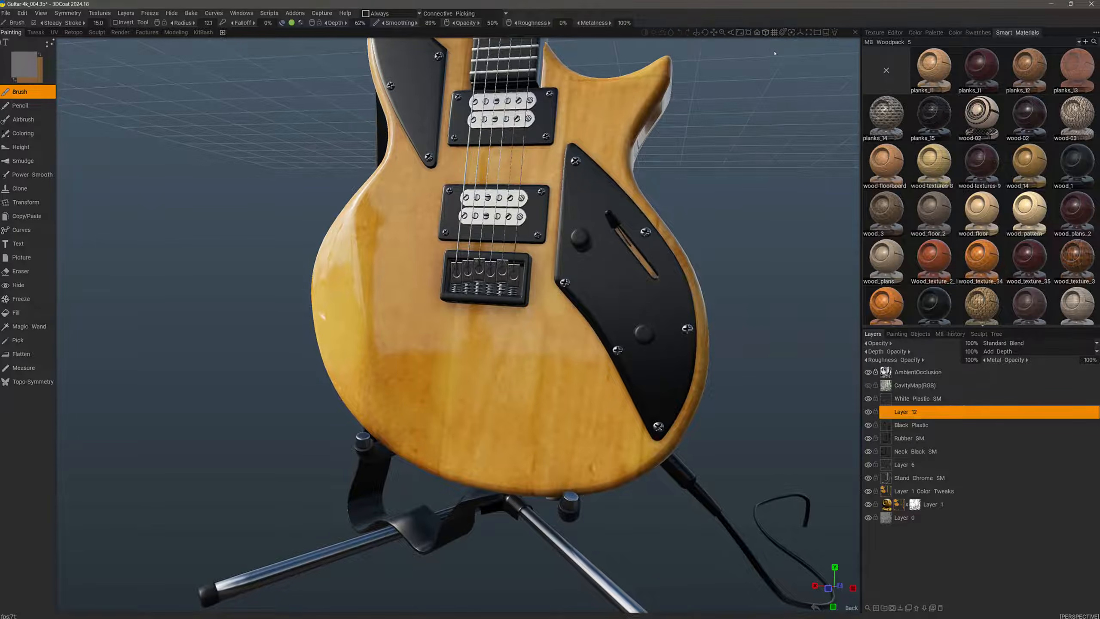
Stamp a screw head at 50% opacity on the lower body near the black plate's tip and inspect its shading.
mouse_move(542, 368)
left_mouse_down("alt")
mouse_move(564, 364)
mouse_move(557, 351)
left_mouse_up("alt")
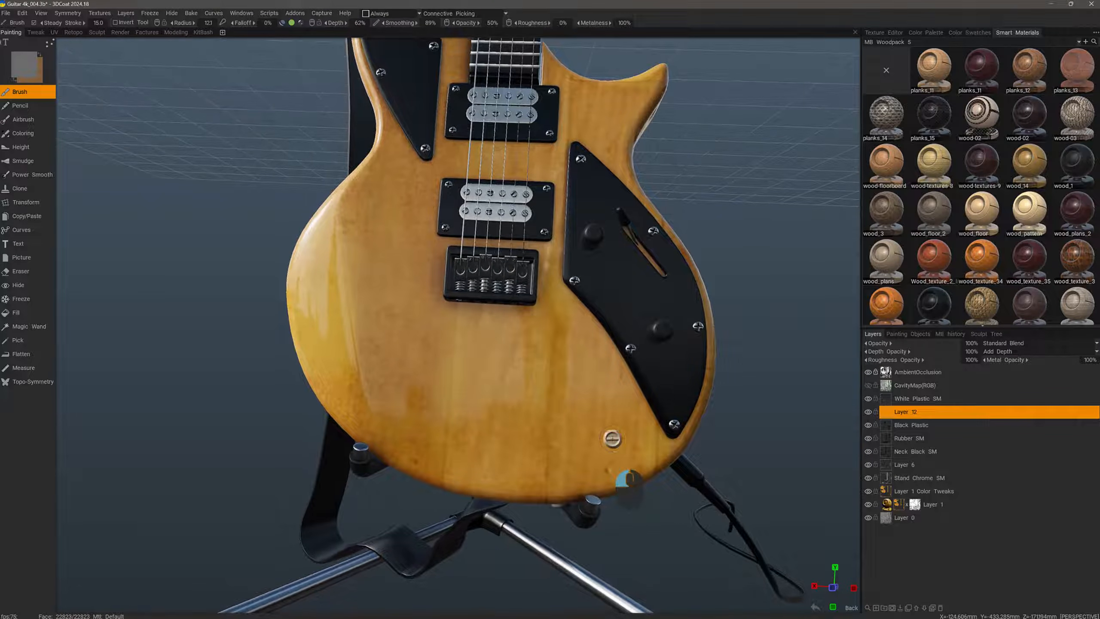
left_click_drag(629, 480, 607, 473, "alt")
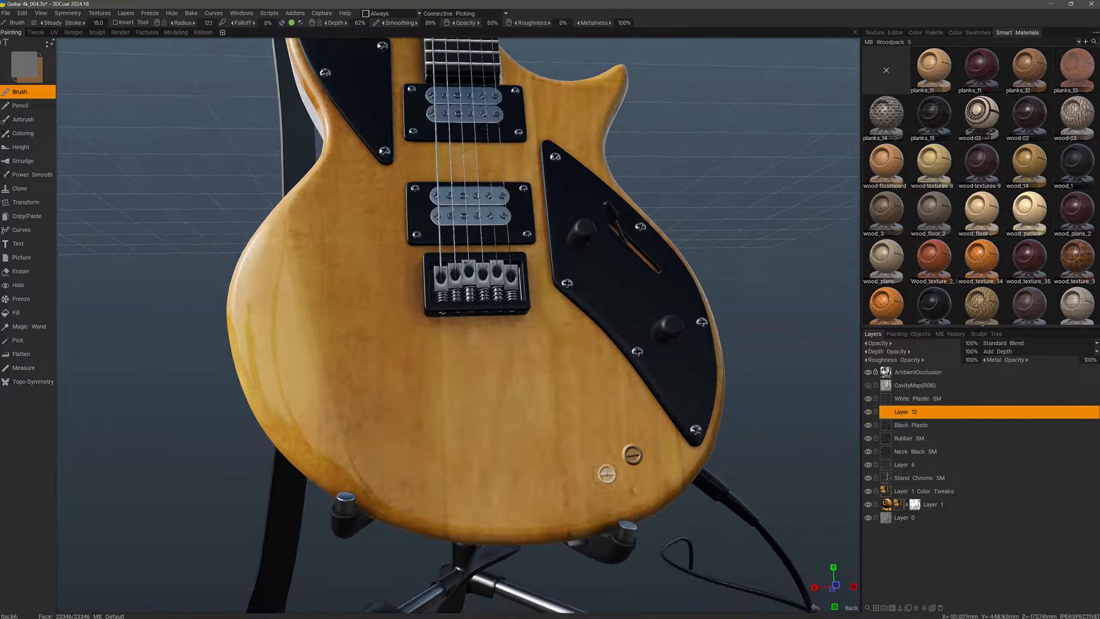
scroll(606, 473, "down", 5)
scroll(530, 235, "up", 6)
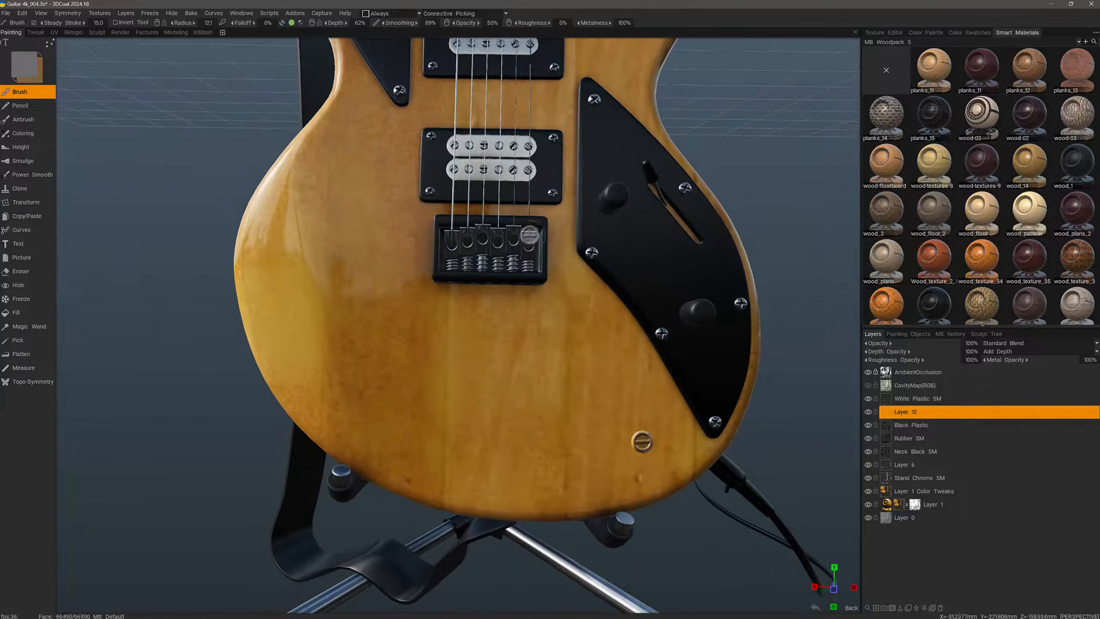
left_click_drag(530, 235, 546, 234, "alt")
Set the brush opacity to 100% and stamp a second screw head beside the first one.
left_click_drag(465, 23, 493, 23)
scroll(611, 334, "down", 1)
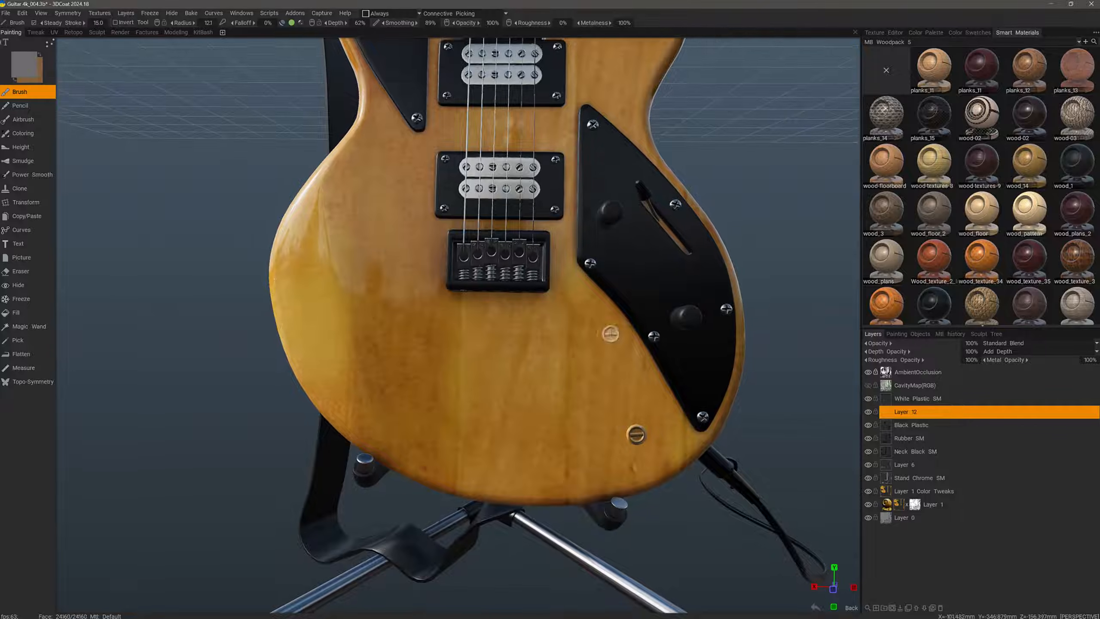
left_click_drag(585, 450, 551, 463, "alt")
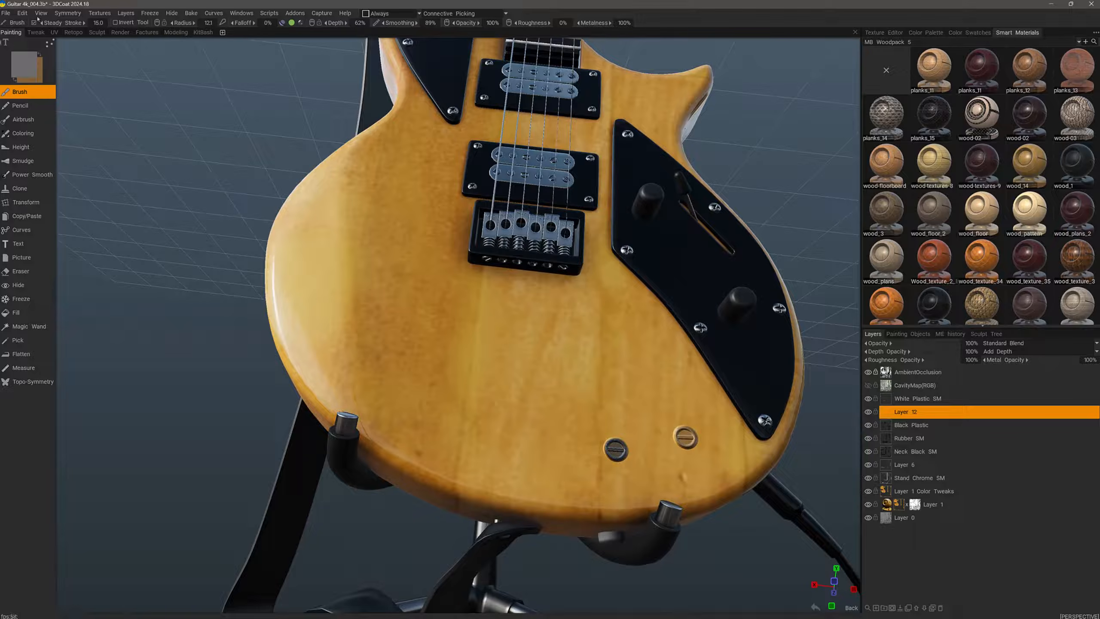
Turn on Show Displaced Mesh and stamp a third small screw head beside the others with the brush depth at 28%.
left_click(41, 13)
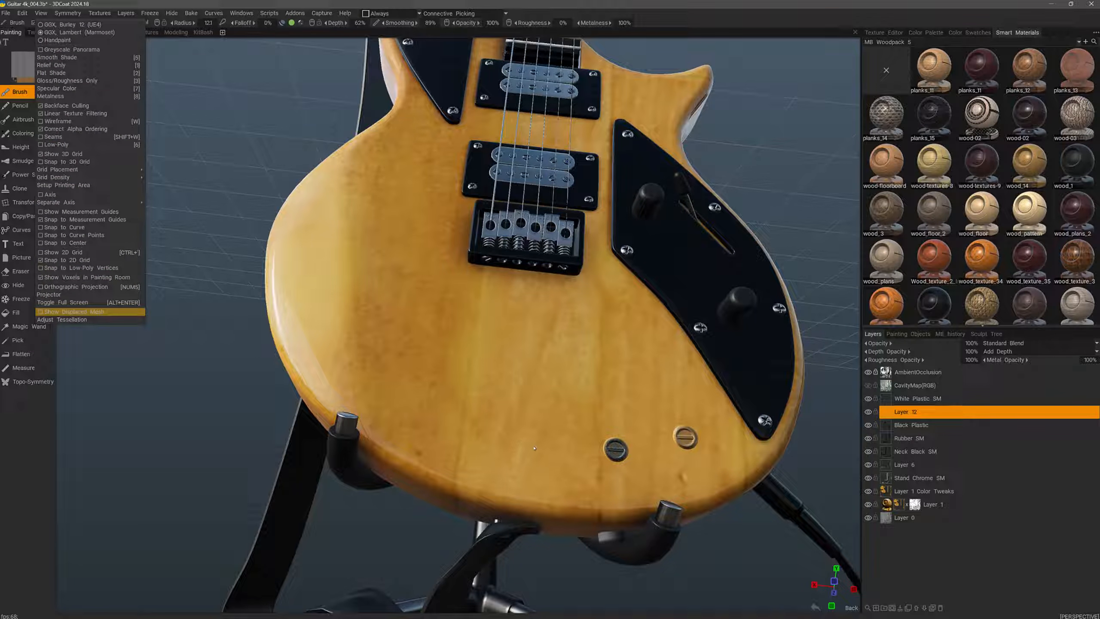
middle_click_drag(566, 408, 407, 377)
mouse_move(532, 471)
middle_mouse_down()
mouse_move(491, 465)
mouse_move(542, 438)
mouse_move(507, 453)
middle_mouse_up()
right_click_drag(507, 454, 503, 456)
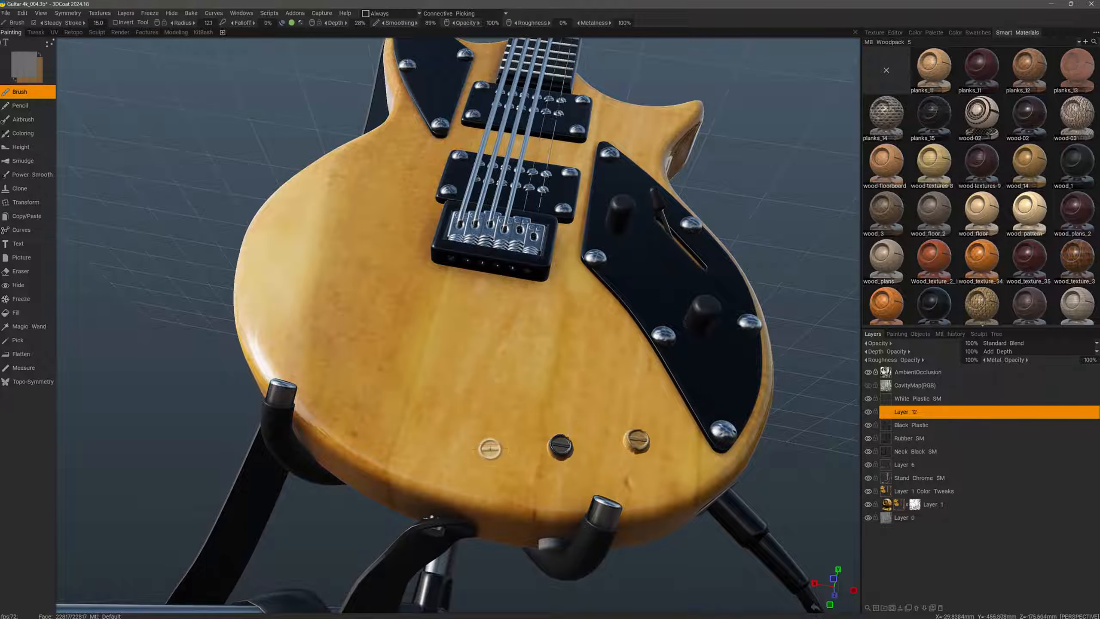
mouse_move(446, 483)
middle_mouse_down()
mouse_move(420, 471)
mouse_move(454, 434)
mouse_move(432, 393)
mouse_move(420, 408)
mouse_move(385, 393)
middle_mouse_up()
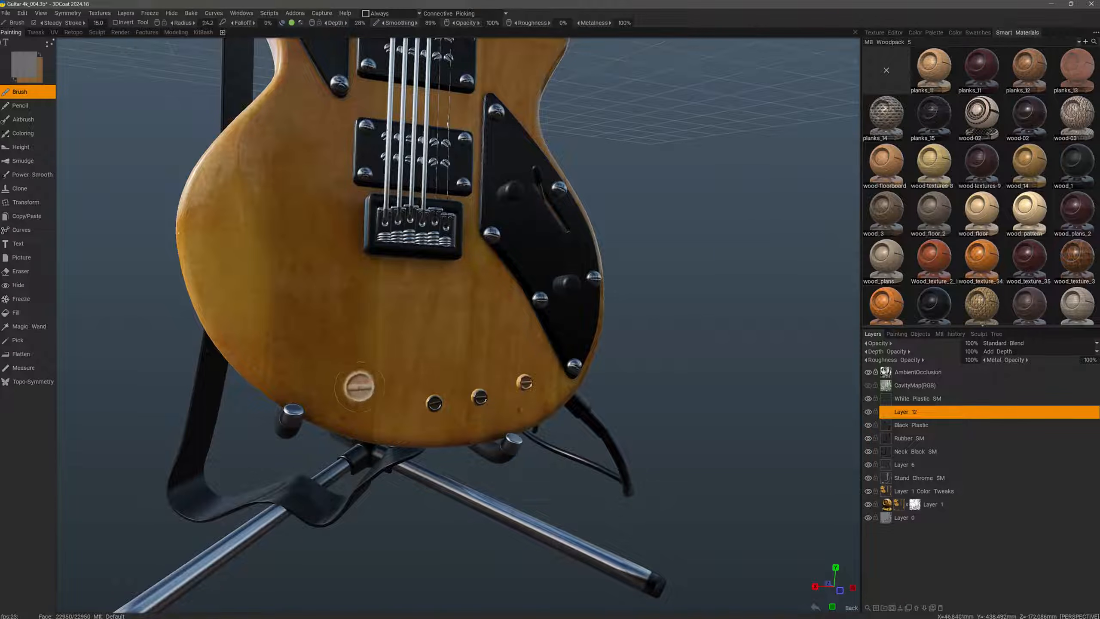
Stamp three larger screw heads of radius 24.2 on the guitar body below the bridge.
mouse_move(361, 385)
middle_mouse_down()
mouse_move(397, 394)
mouse_move(376, 379)
mouse_move(430, 369)
mouse_move(396, 477)
mouse_move(390, 459)
mouse_move(328, 431)
mouse_move(512, 426)
mouse_move(459, 422)
mouse_move(458, 358)
middle_mouse_up()
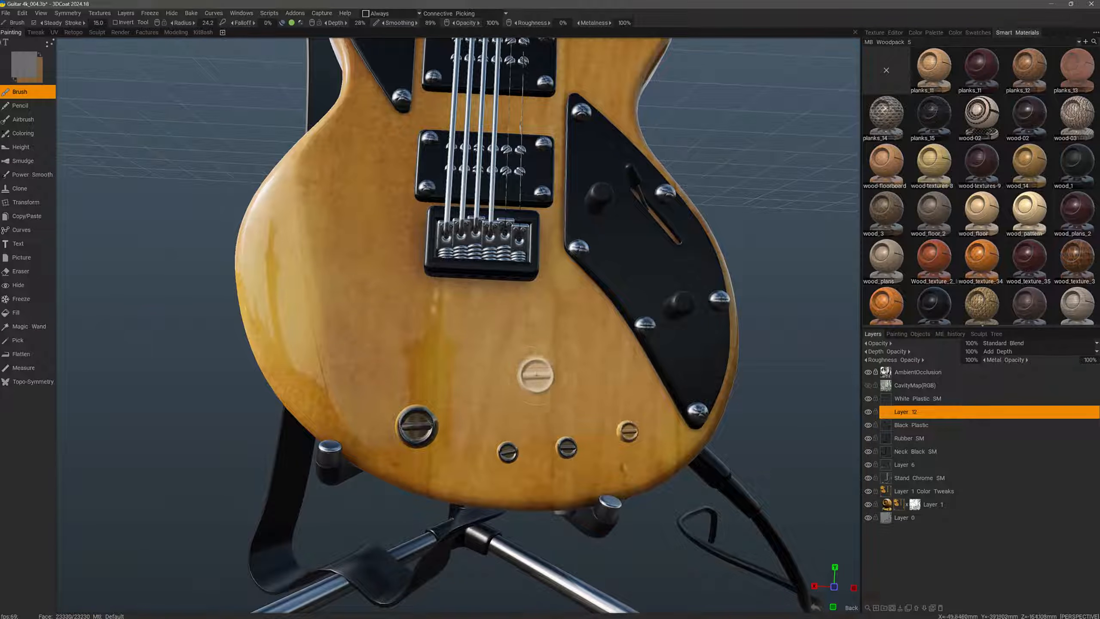
left_click(529, 377)
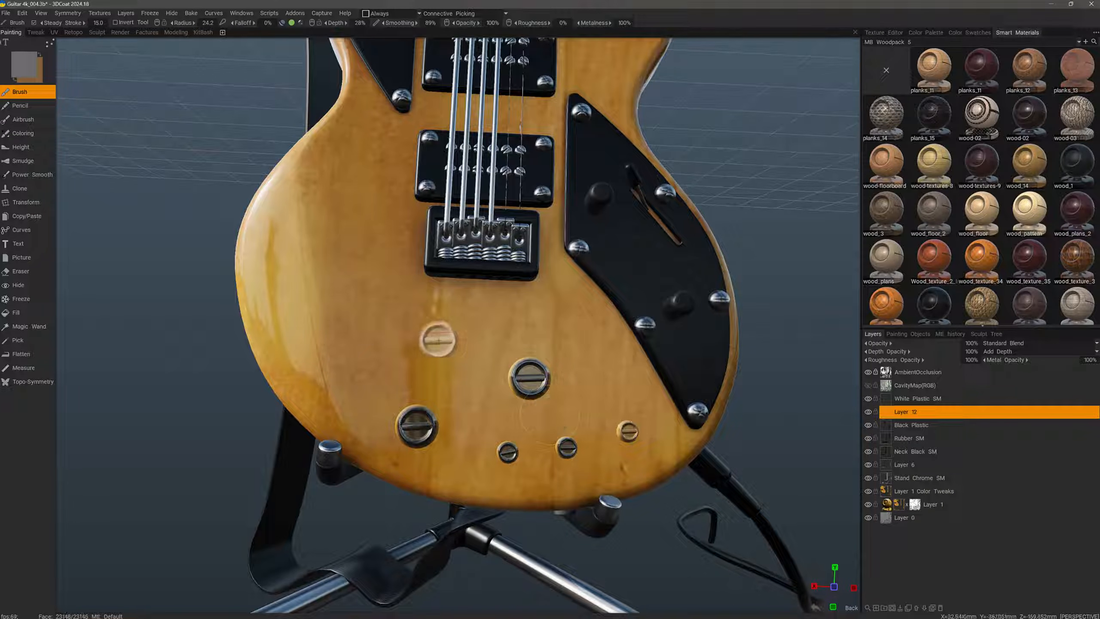
left_click(443, 344)
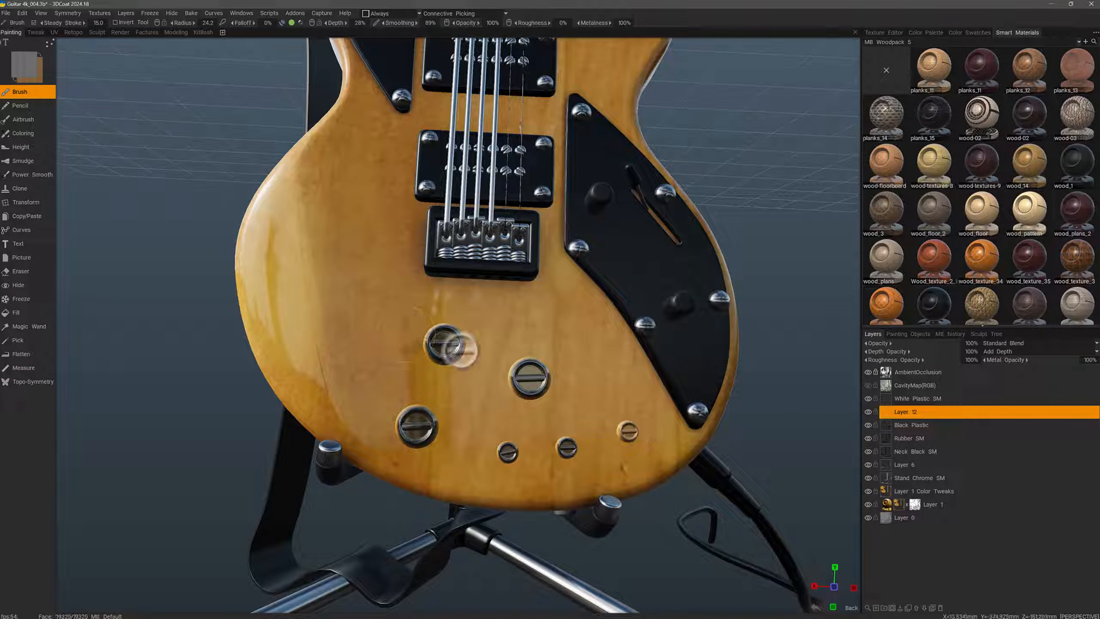
middle_click_drag(312, 299, 366, 364)
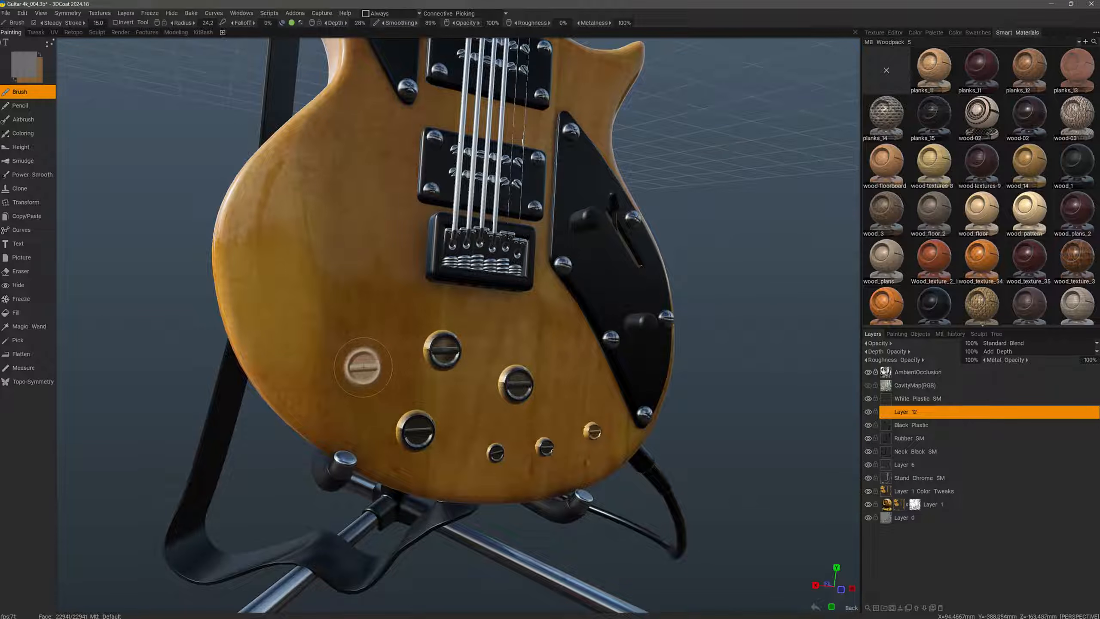
Clear all stamped screw heads from the active layer and bring up the brush's stroke mode choices.
key("Delete")
middle_click_drag(364, 368, 415, 339)
mouse_move(54, 45)
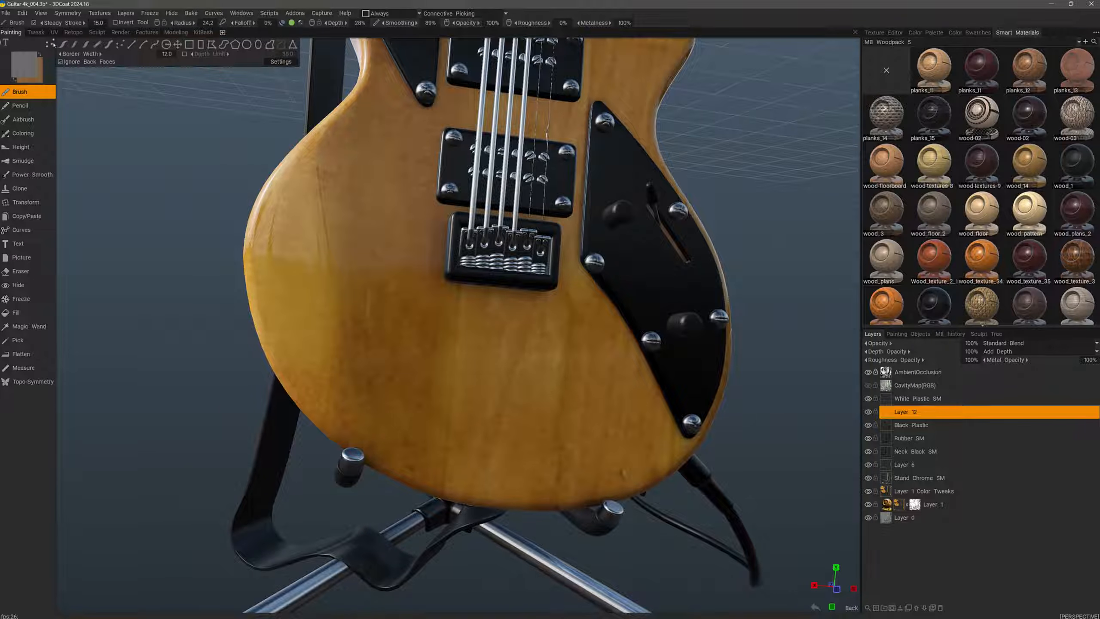
Switch to the straight-line stroke mode and paint a closed four-sided outline of radius 3.53 beside the pickguard's lowest screw.
left_click(130, 45)
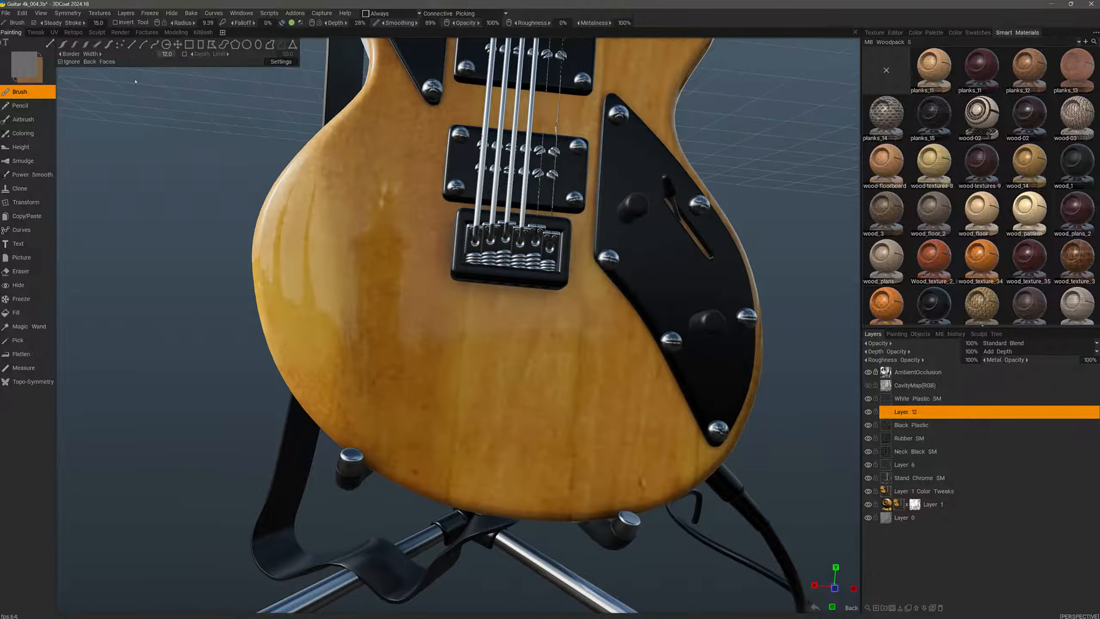
left_click_drag(464, 359, 489, 356, "alt")
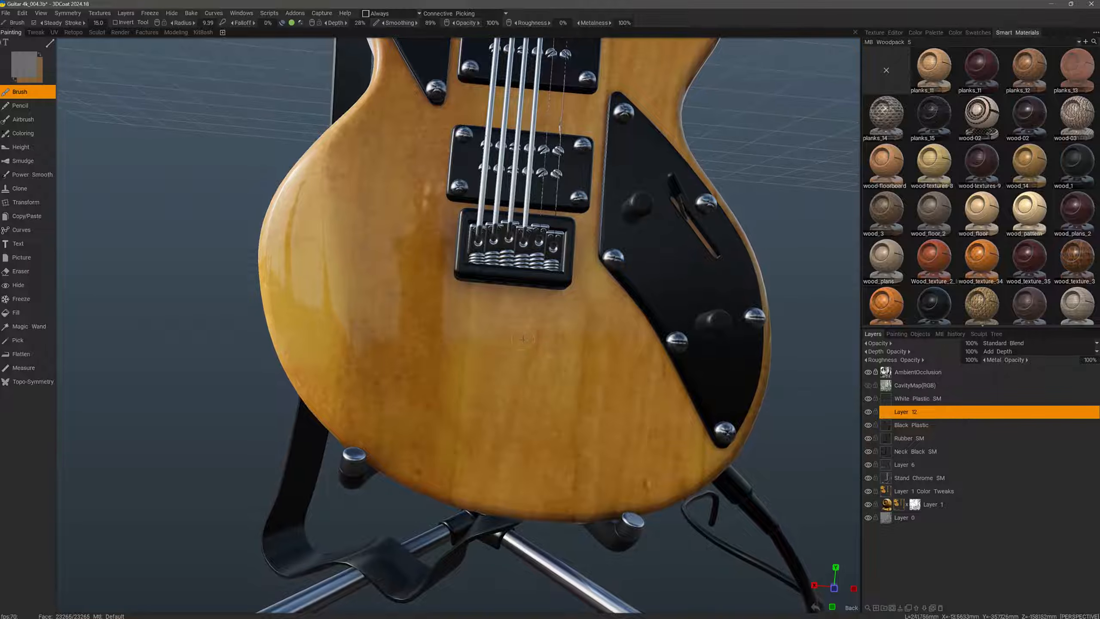
right_click_drag(535, 342, 515, 341)
left_click_drag(545, 340, 571, 342, "alt")
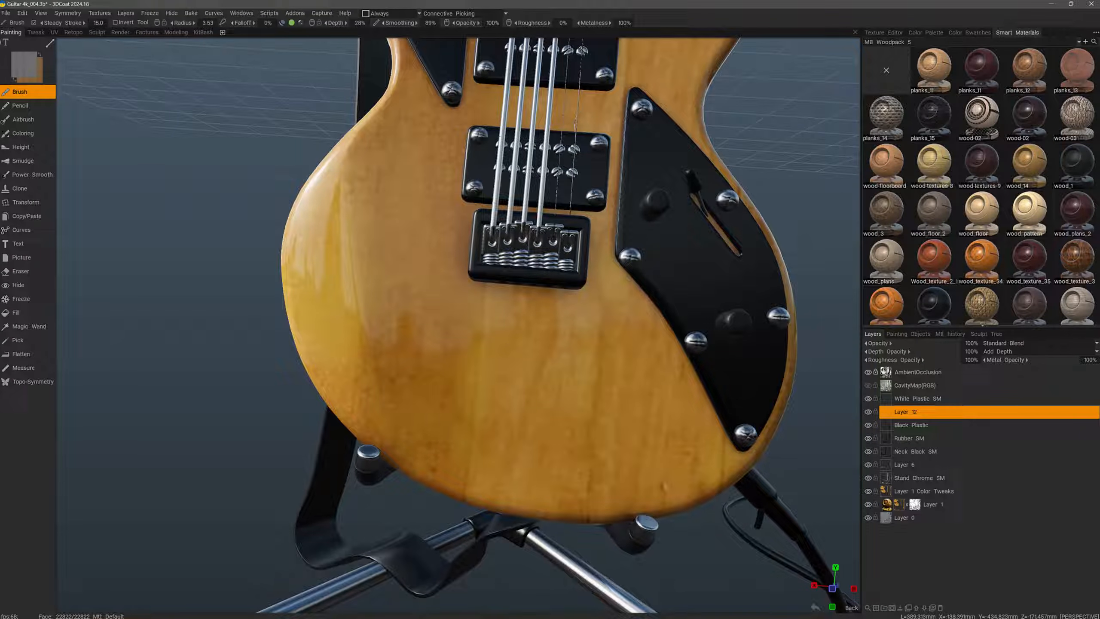
left_click(718, 458)
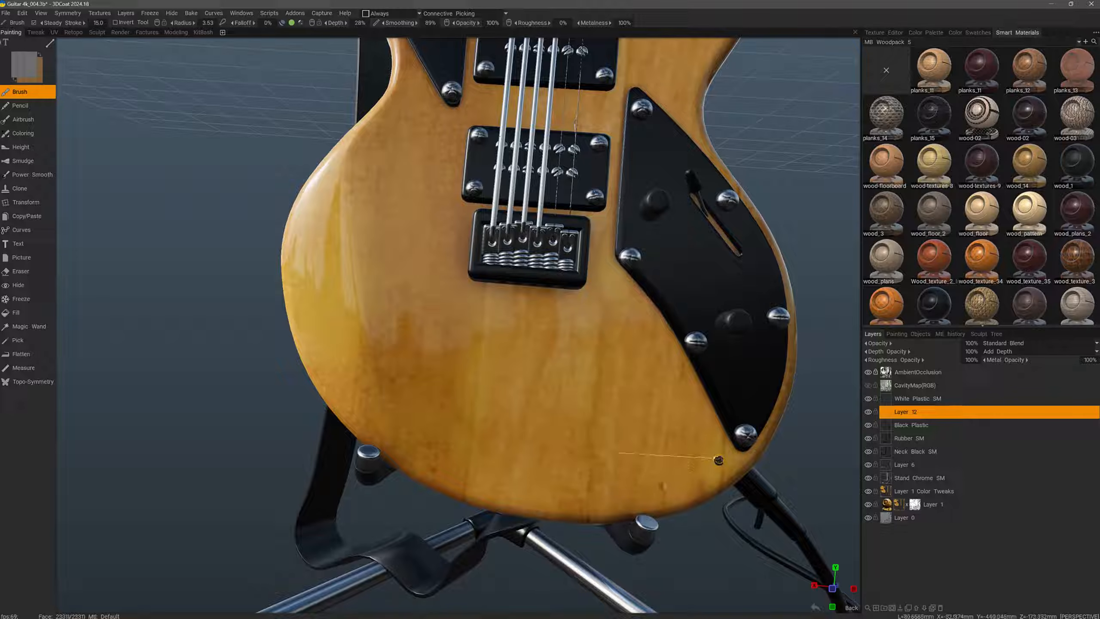
left_click(688, 399, "shift")
left_click(649, 407, "shift")
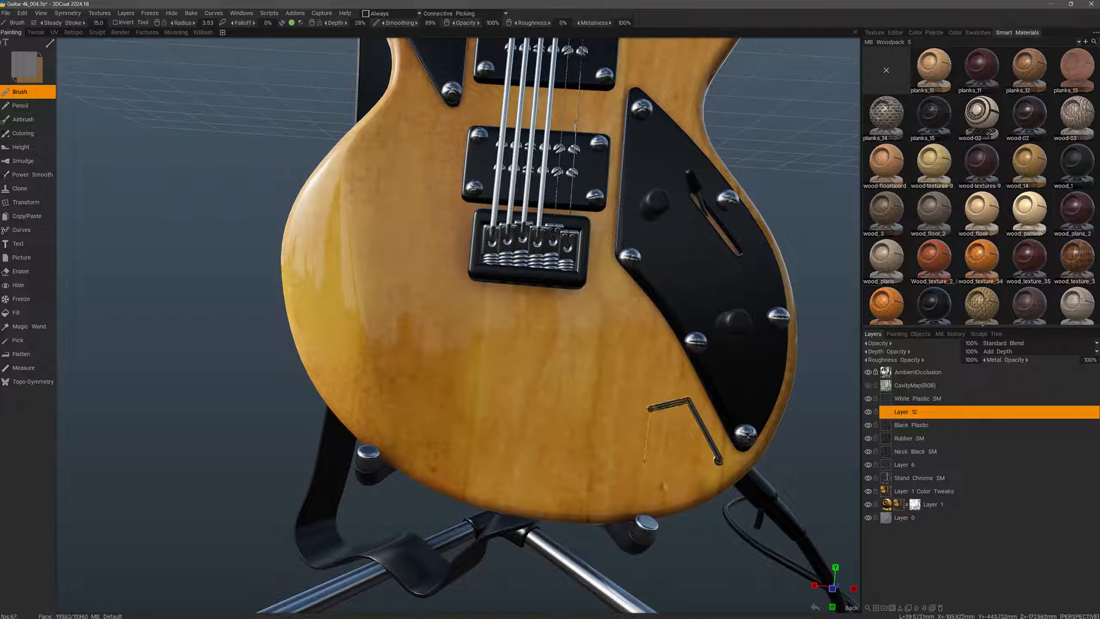
left_click(647, 481, "shift")
left_click(718, 460, "shift")
scroll(720, 460, "down", 2)
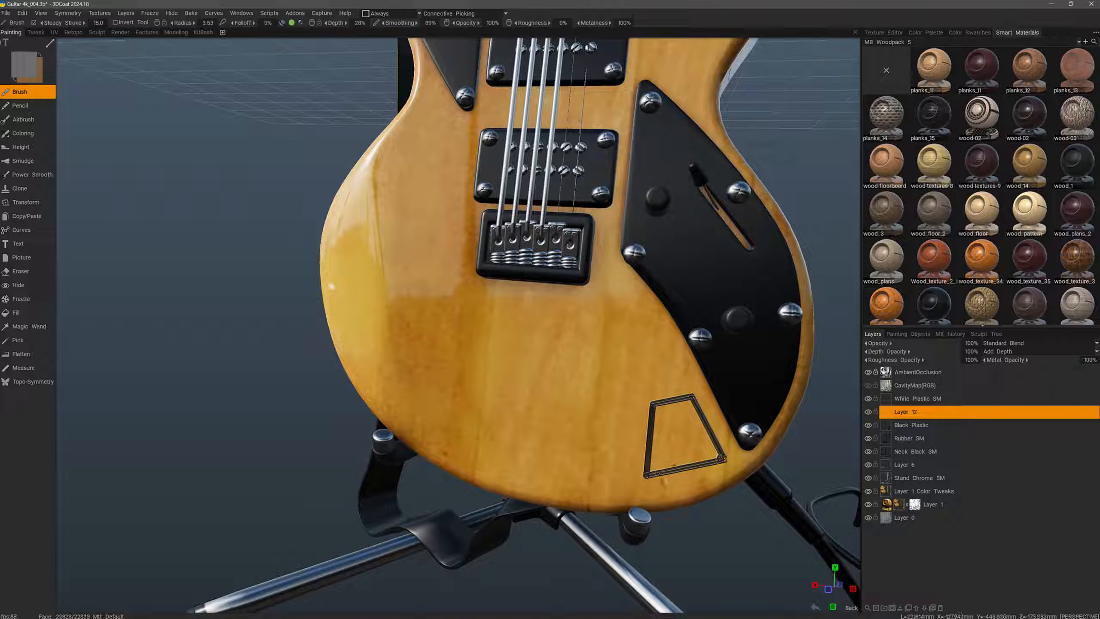
left_click_drag(721, 458, 721, 464, "alt")
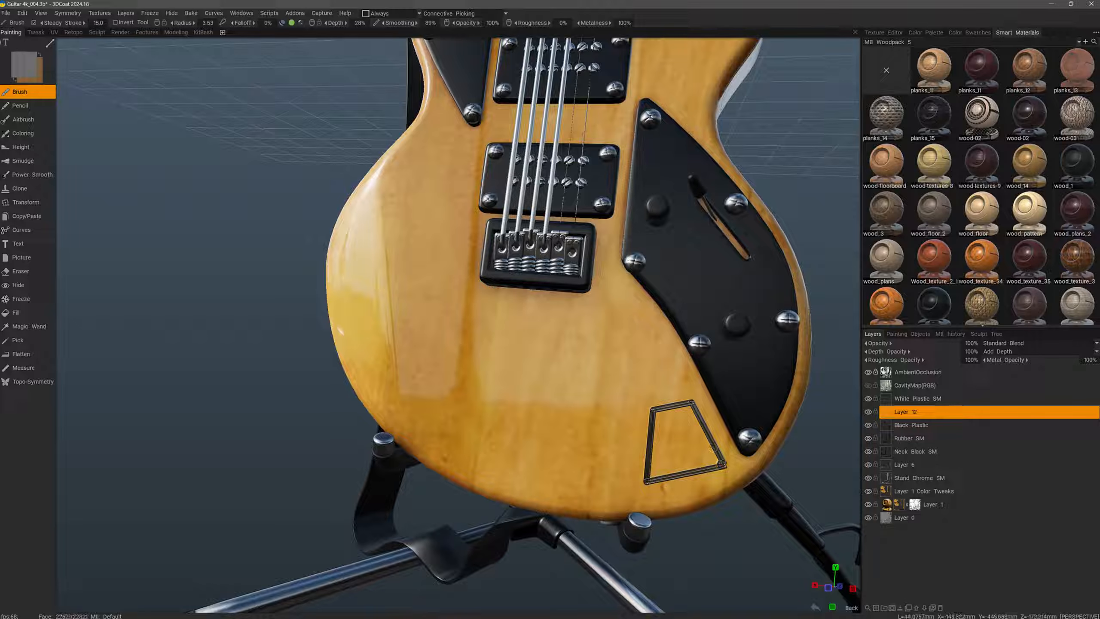
left_click_drag(703, 469, 693, 453, "alt")
Choose the solid round brush alpha from the Sci-Fi set and set the brush radius to 4.94.
scroll(576, 360, "up", 3)
right_click_drag(576, 360, 581, 362)
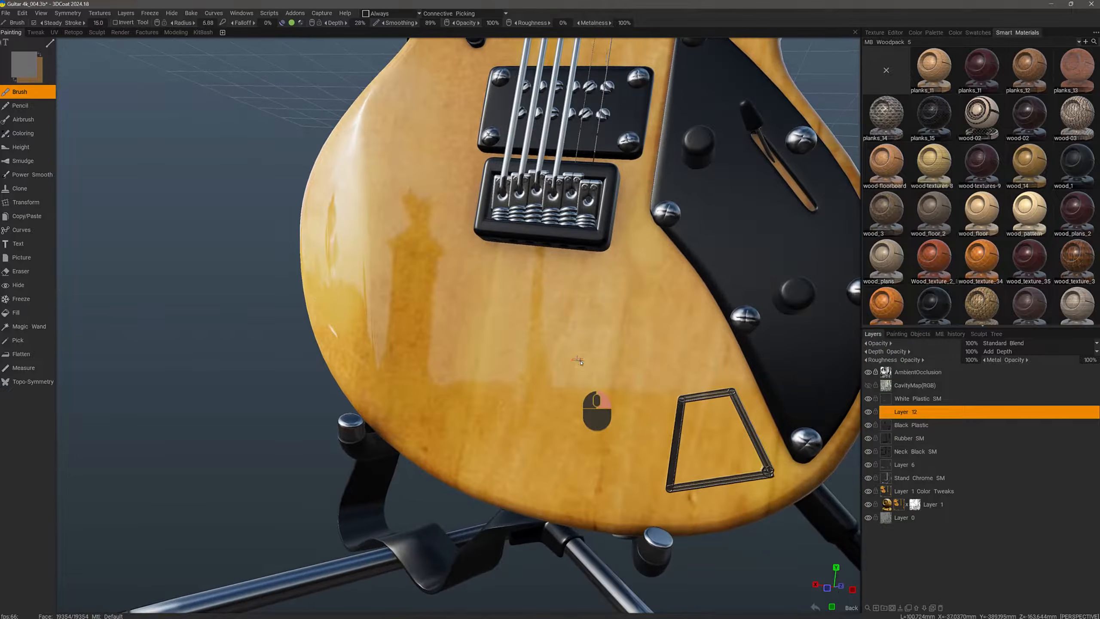
mouse_move(581, 362)
left_mouse_down("alt")
mouse_move(582, 373)
mouse_move(552, 365)
left_mouse_up("alt")
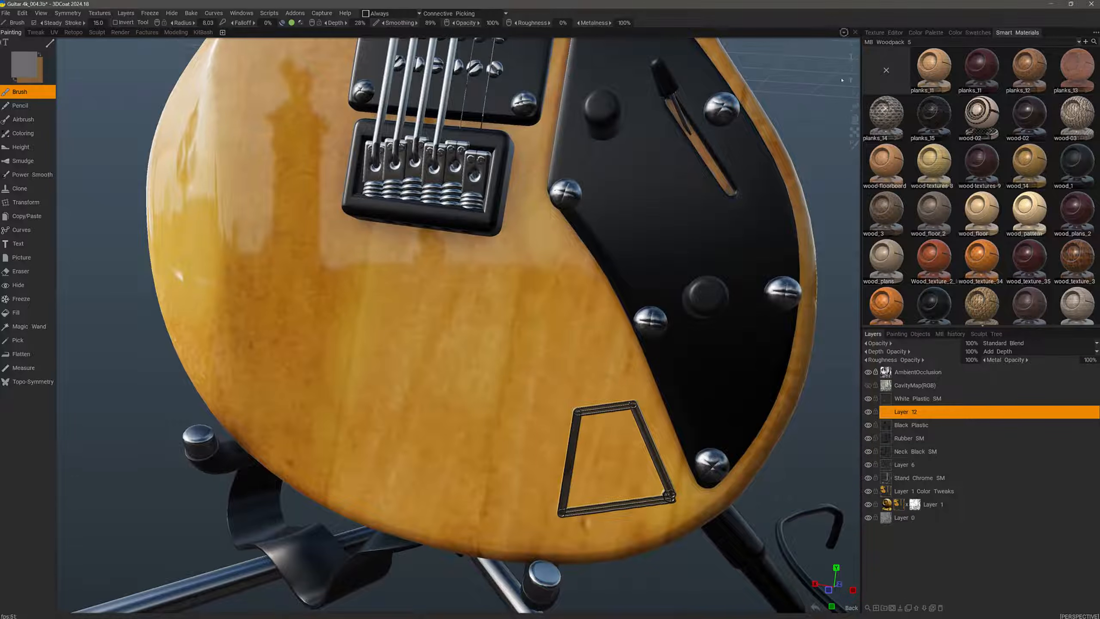
mouse_move(856, 70)
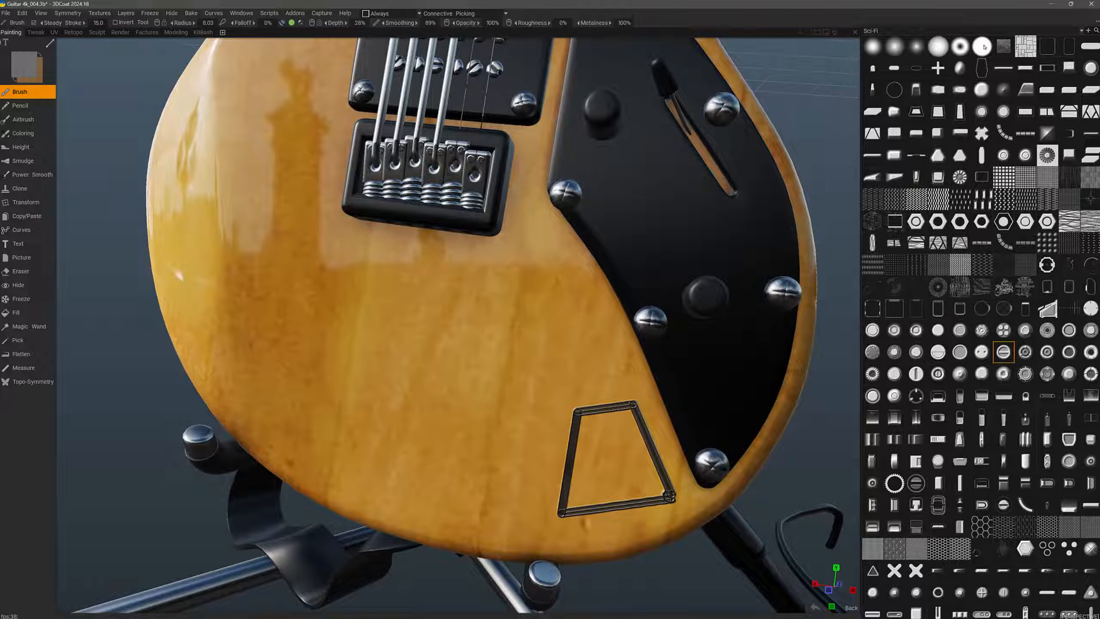
left_click(982, 47)
left_click_drag(548, 410, 556, 427)
key("ctrl+z")
key("[")
left_click_drag(446, 248, 495, 258, "alt")
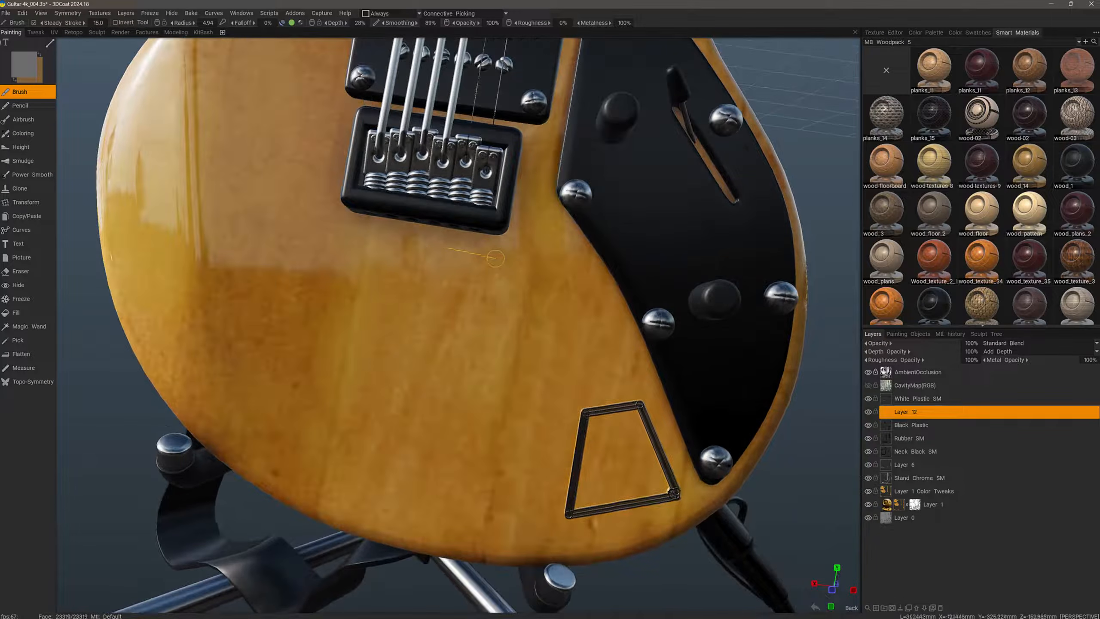
Paint a closed four-sided outline on the guitar body just below the bridge with connected straight strokes, and end the line chain.
left_click(495, 258)
left_click(322, 284)
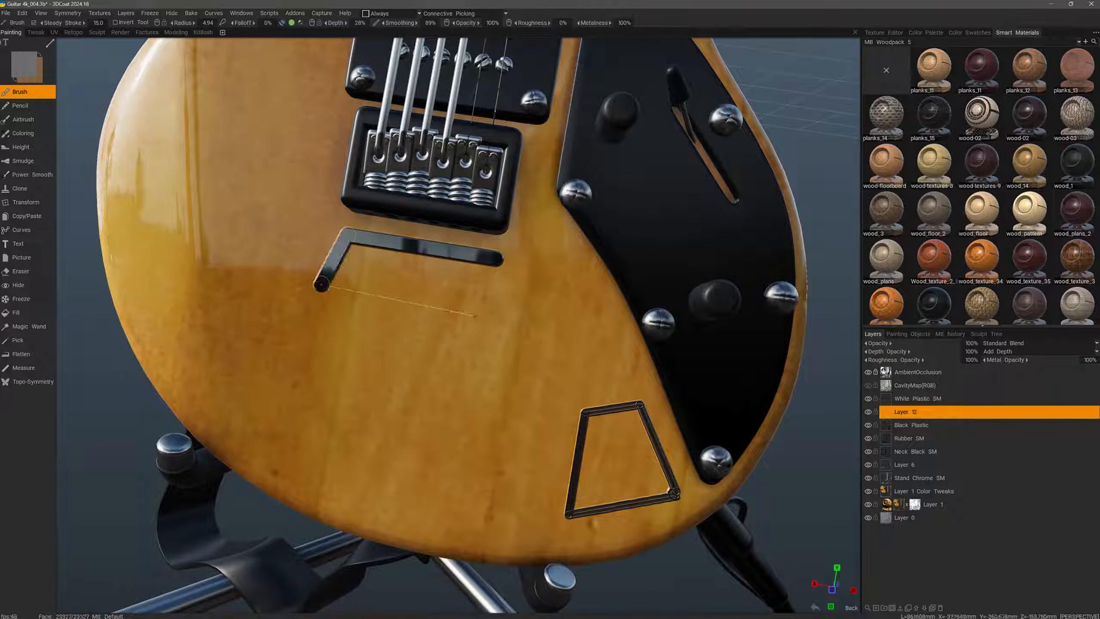
left_click(511, 320)
left_click(494, 258)
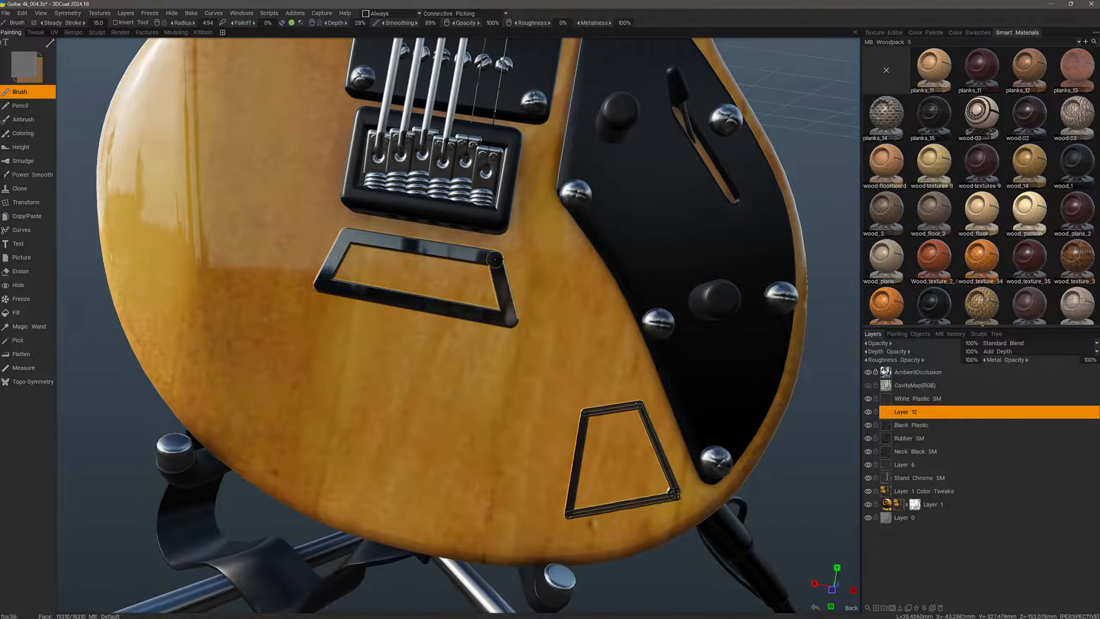
middle_click_drag(495, 259, 480, 346)
key("Escape")
scroll(441, 295, "down", 3)
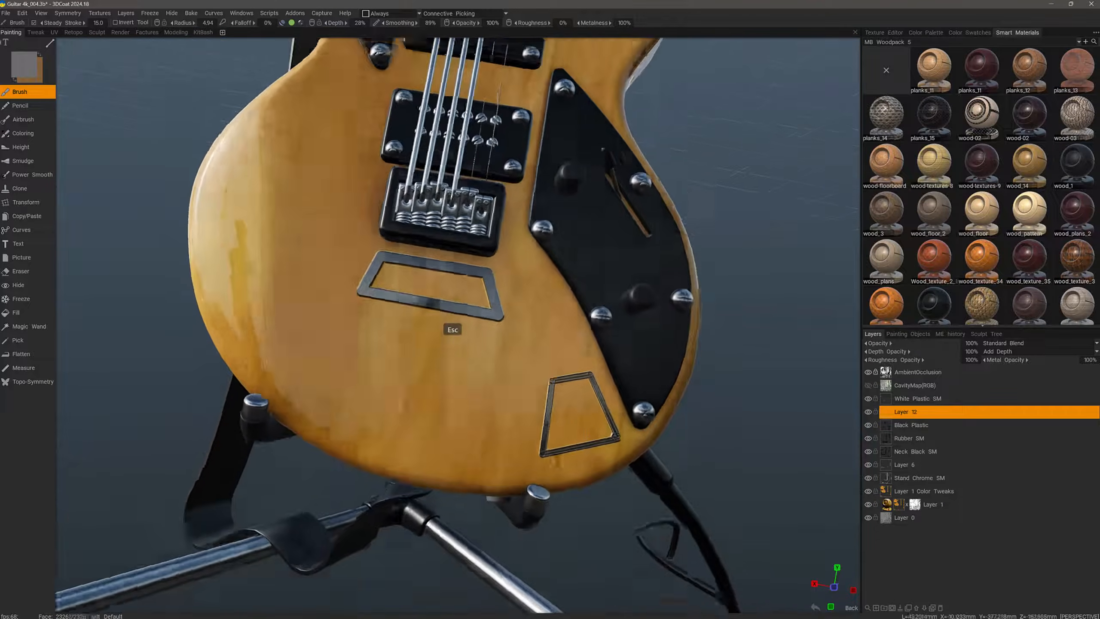
mouse_move(442, 295)
middle_mouse_down()
mouse_move(398, 277)
mouse_move(429, 264)
mouse_move(393, 255)
mouse_move(407, 260)
middle_mouse_up()
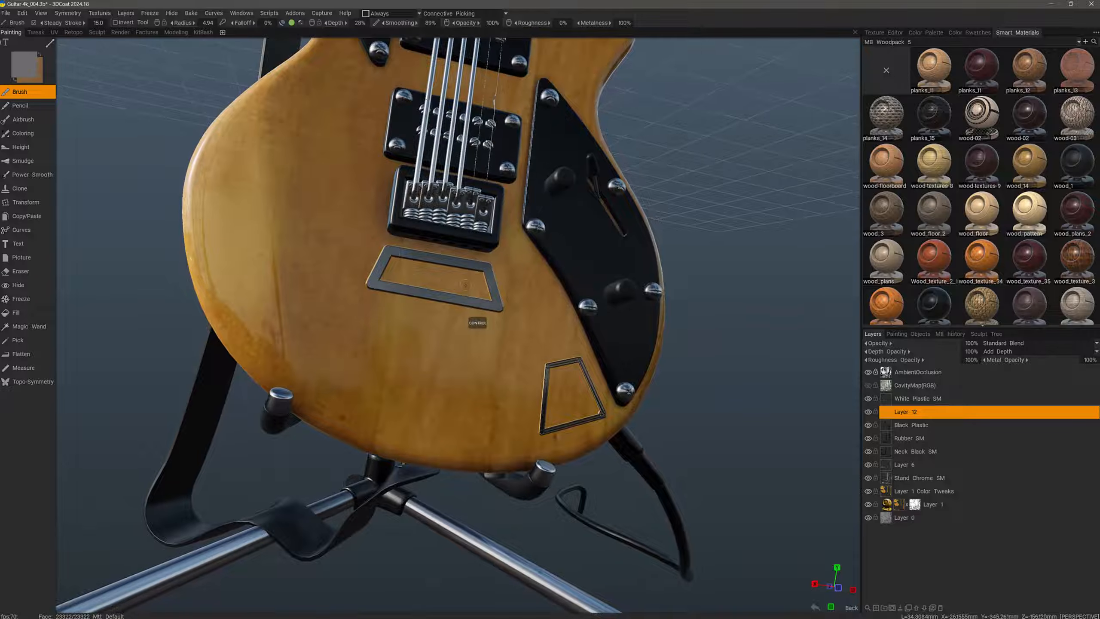
Clear both painted outlines from the active layer and turn off Show Displaced Mesh.
key("ctrl+z")
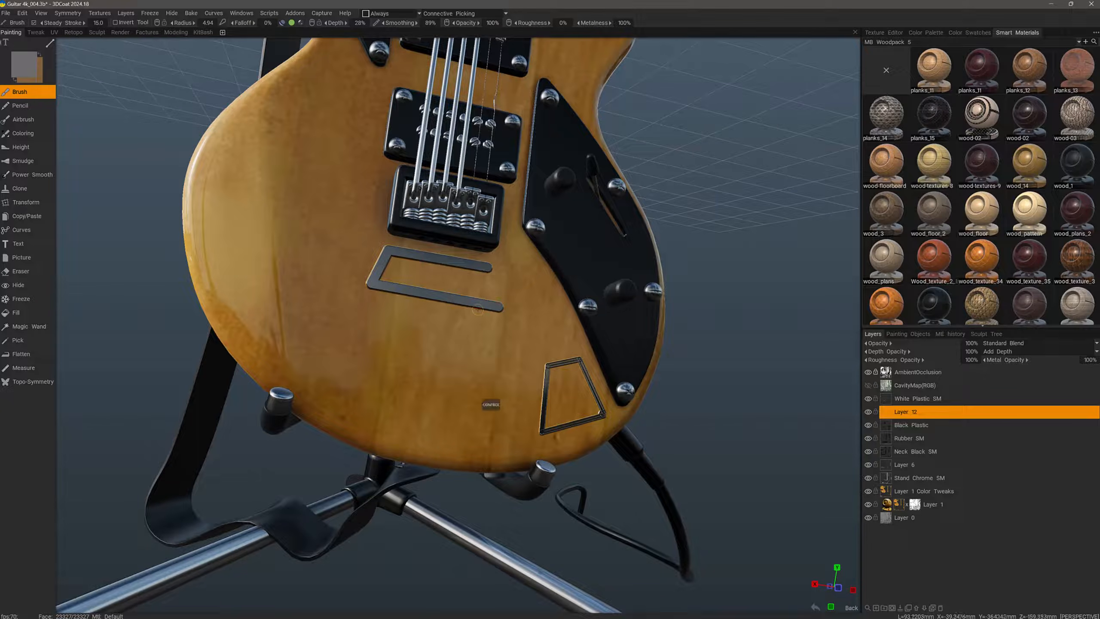
key("Delete")
mouse_move(477, 308)
left_mouse_down("alt")
mouse_move(416, 342)
mouse_move(503, 267)
mouse_move(453, 297)
left_mouse_up("alt")
left_click(41, 13)
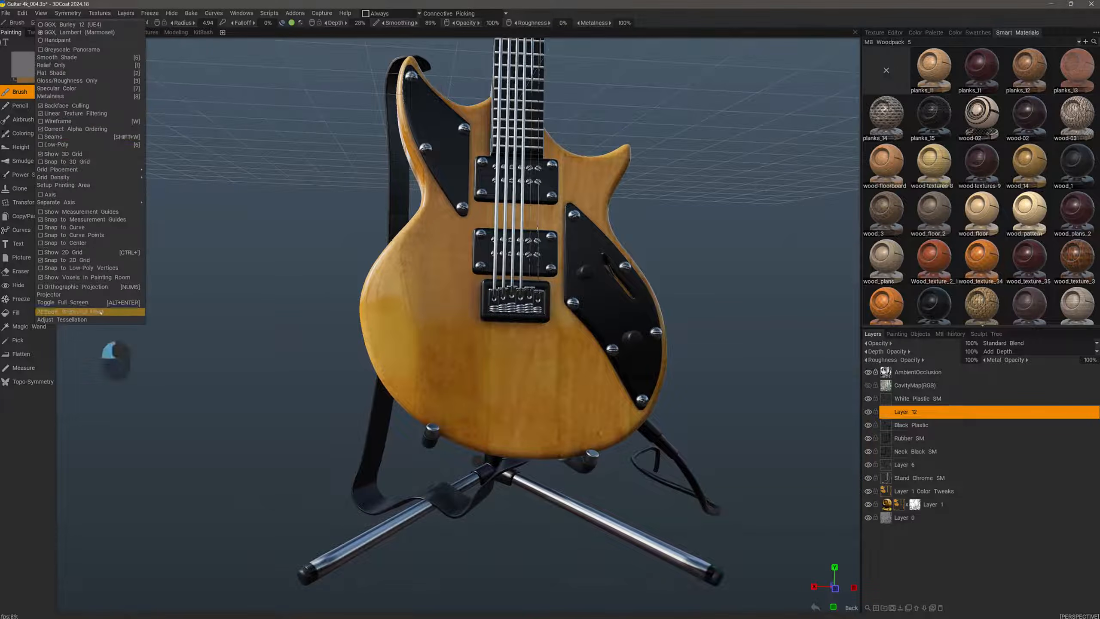
mouse_move(255, 394)
left_mouse_down("alt")
mouse_move(272, 352)
mouse_move(455, 373)
left_mouse_up("alt")
Switch to the smooth curved-line stroke mode and paint a bent stroke from the pickguard's lower tip up toward the bridge and back down.
key("e")
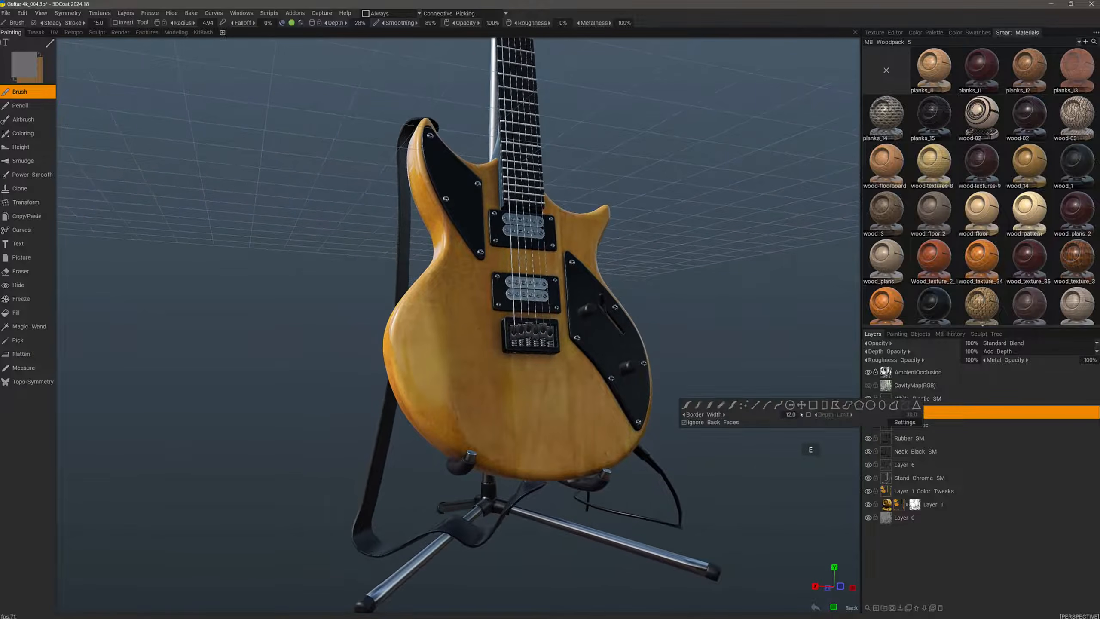
left_click(765, 408)
left_click_drag(769, 396, 693, 387, "alt")
scroll(580, 433, "up", 2)
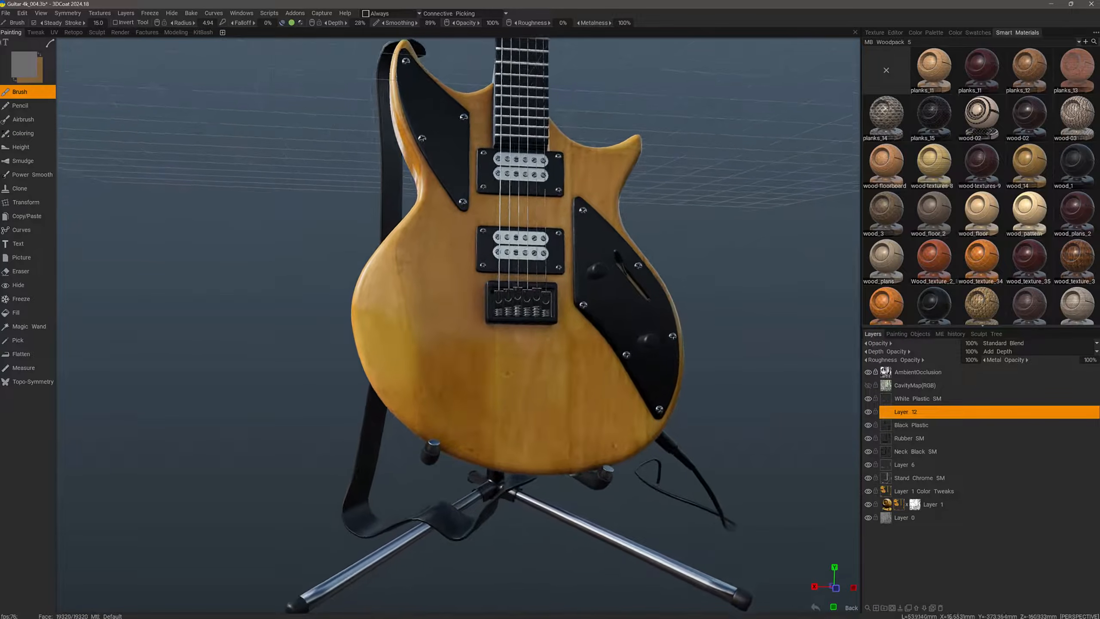
left_click_drag(507, 372, 486, 362, "alt")
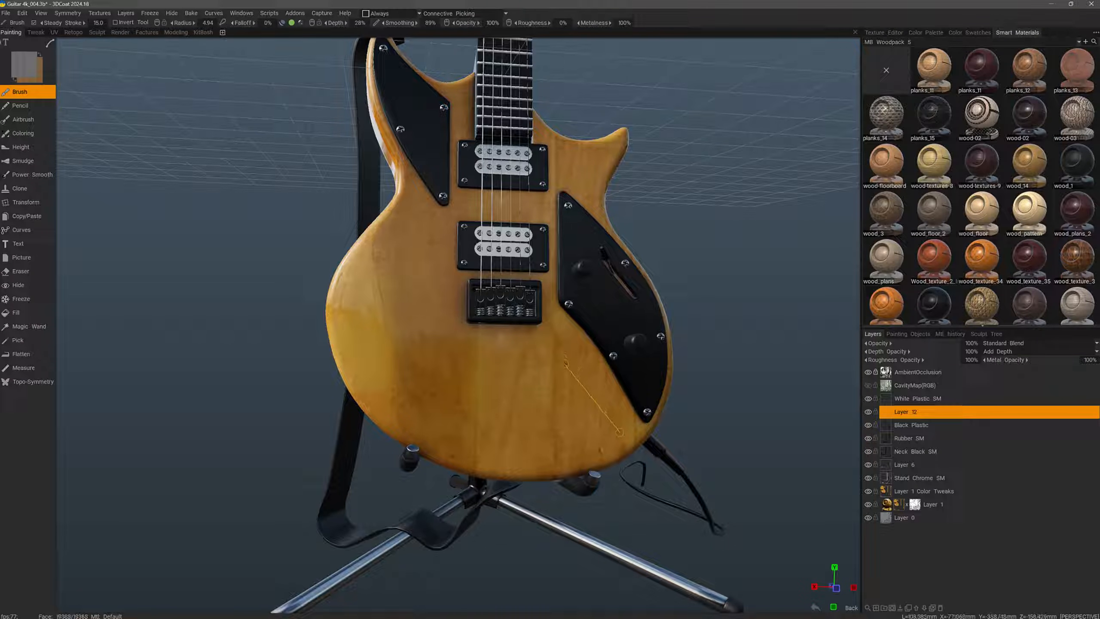
left_click_drag(566, 353, 541, 349)
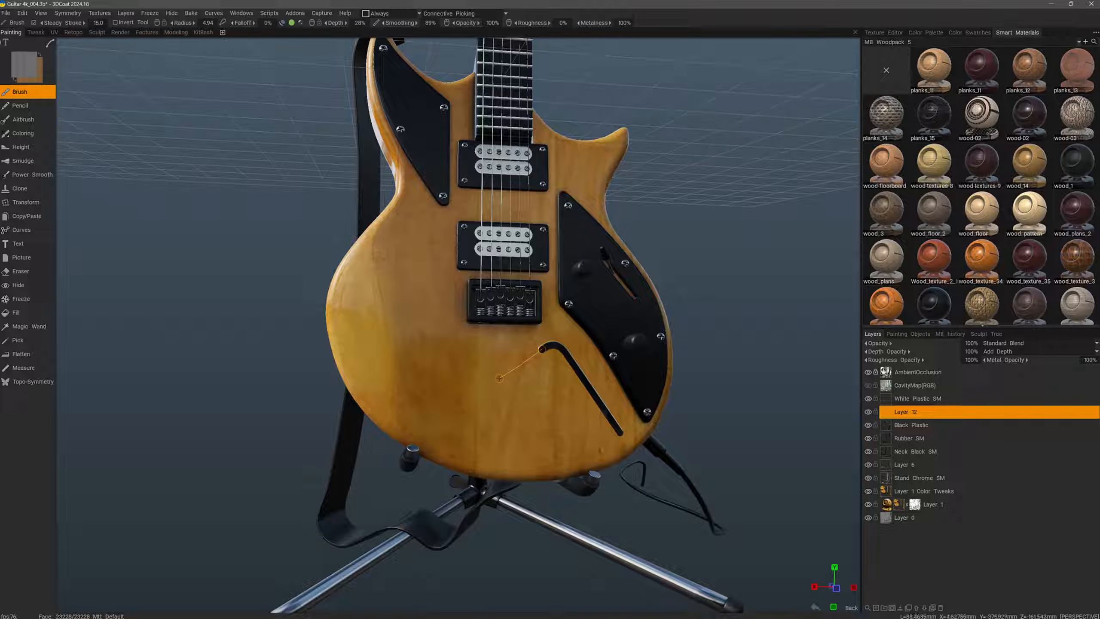
left_click_drag(499, 378, 500, 380)
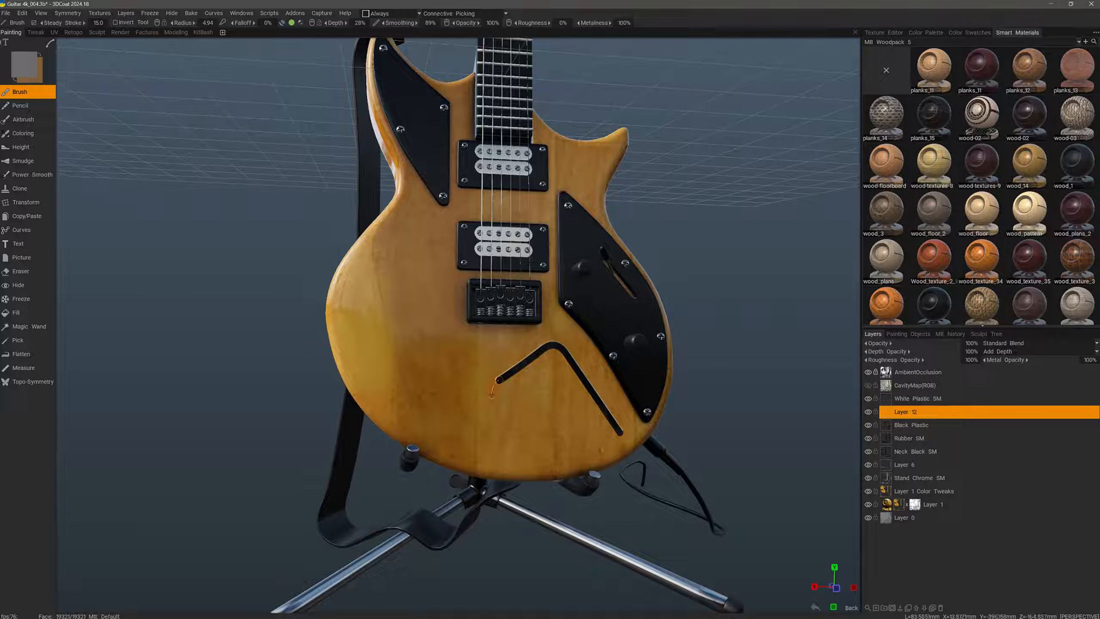
left_click_drag(496, 390, 495, 393)
key("Escape")
mouse_move(486, 405)
left_mouse_down("alt")
mouse_move(503, 405)
mouse_move(496, 394)
mouse_move(506, 400)
left_mouse_up("alt")
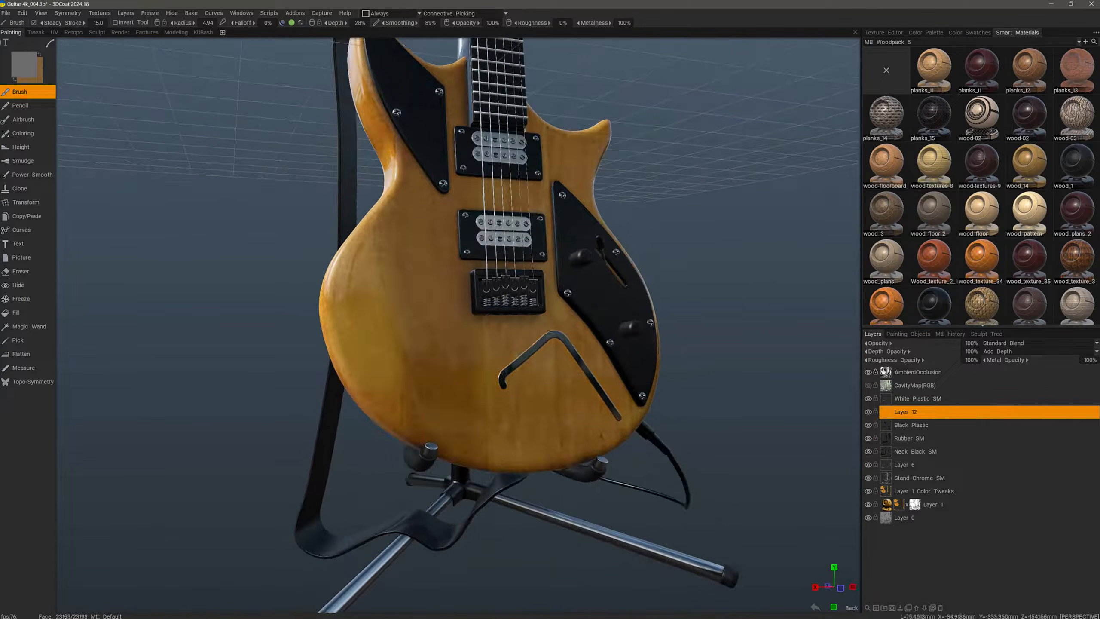
Switch the brush to the Curve Stroke mode and face the front of the guitar body.
left_click_drag(403, 342, 418, 340, "alt")
key("e")
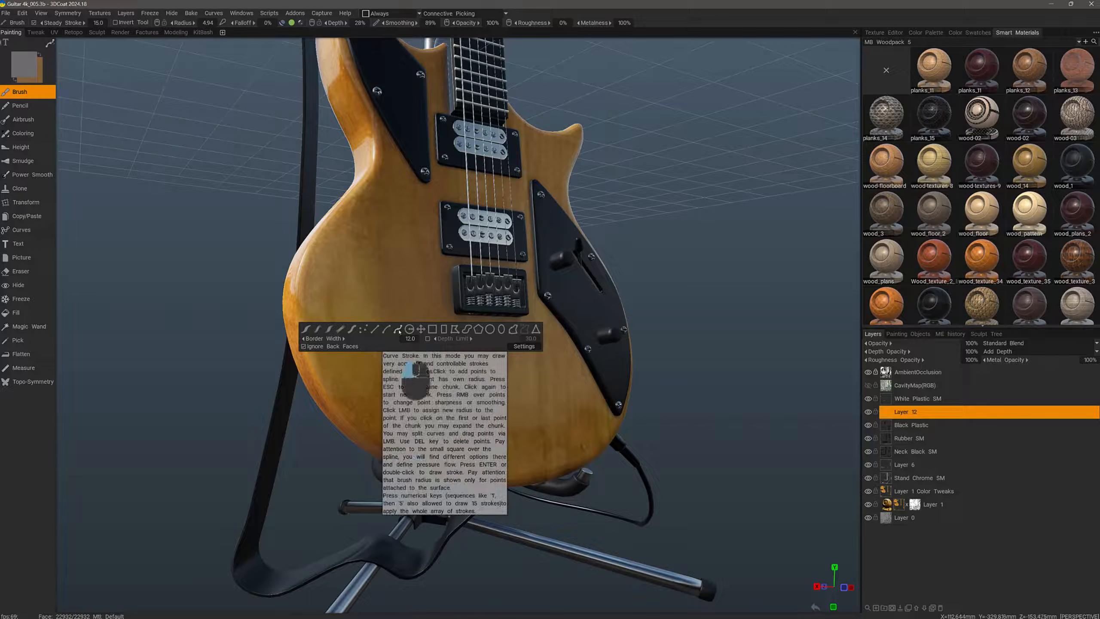
left_click(397, 331)
mouse_move(392, 327)
left_mouse_down("alt")
mouse_move(438, 315)
mouse_move(434, 272)
left_mouse_up("alt")
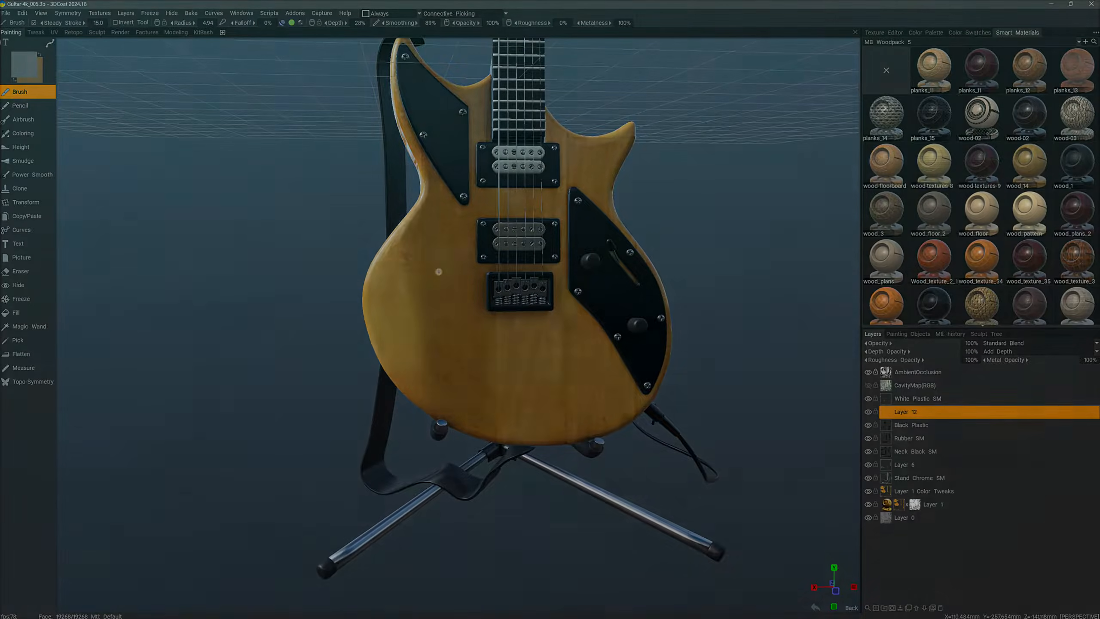